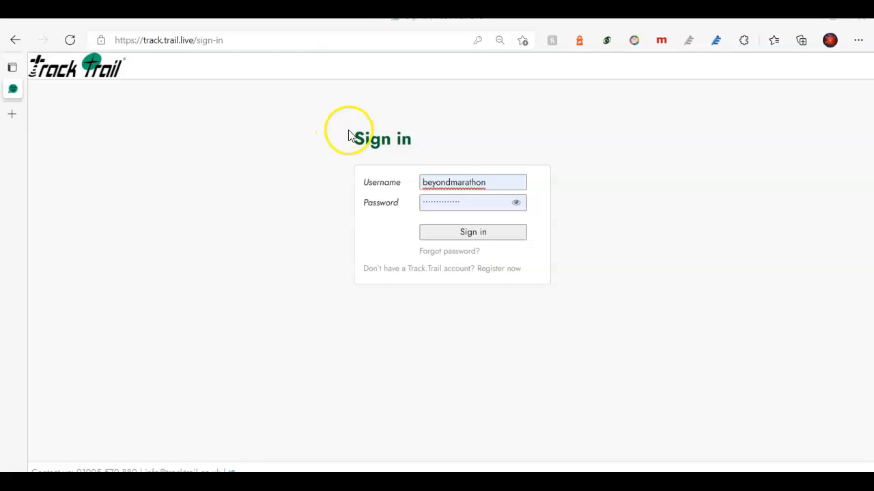
# Sign in to the organiser account using the prefilled username and password.
pyautogui.click(477, 240)
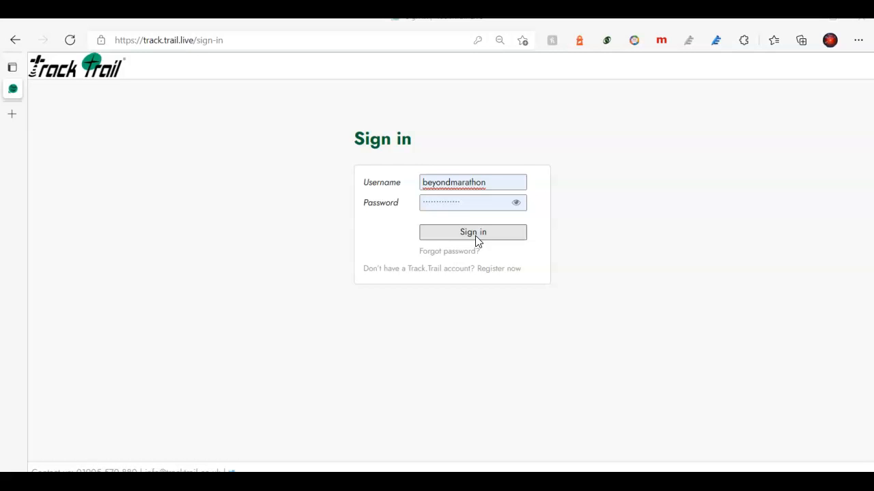
pyautogui.click(476, 238)
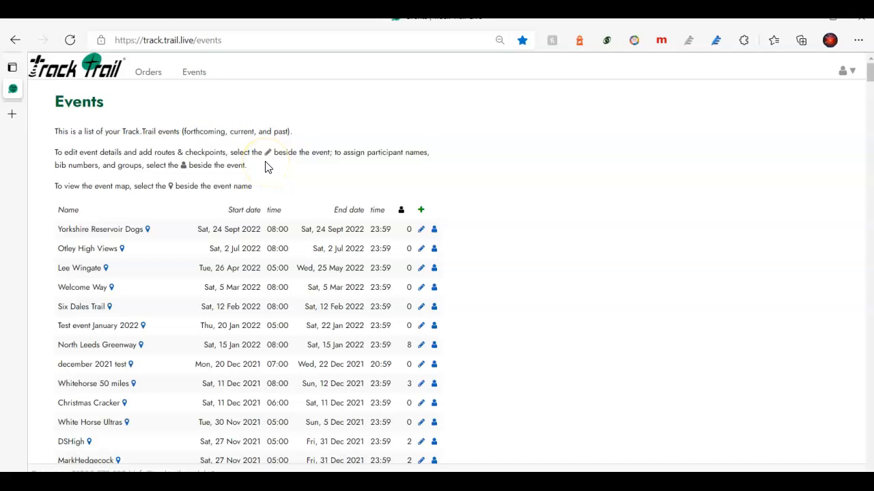
# Go to the Orders page showing the three forthcoming tracker orders.
pyautogui.click(151, 78)
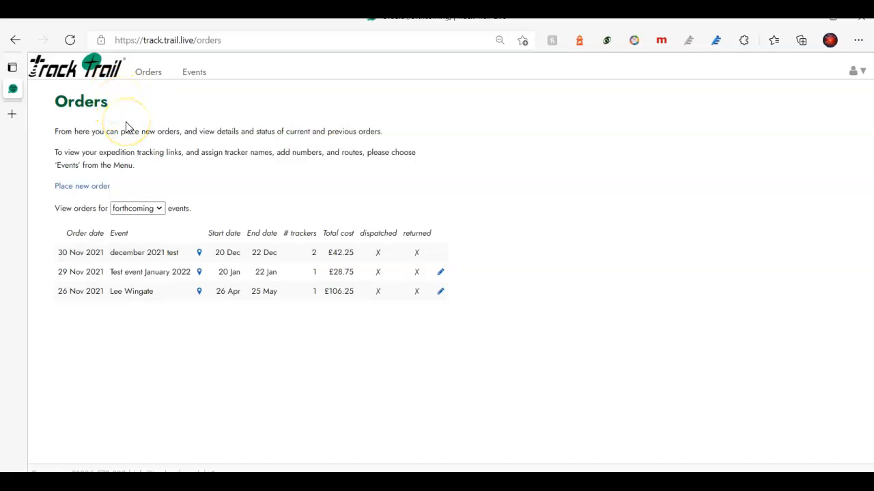
# Place a new order to bring up the blank Order Trackers for Event form.
pyautogui.click(91, 188)
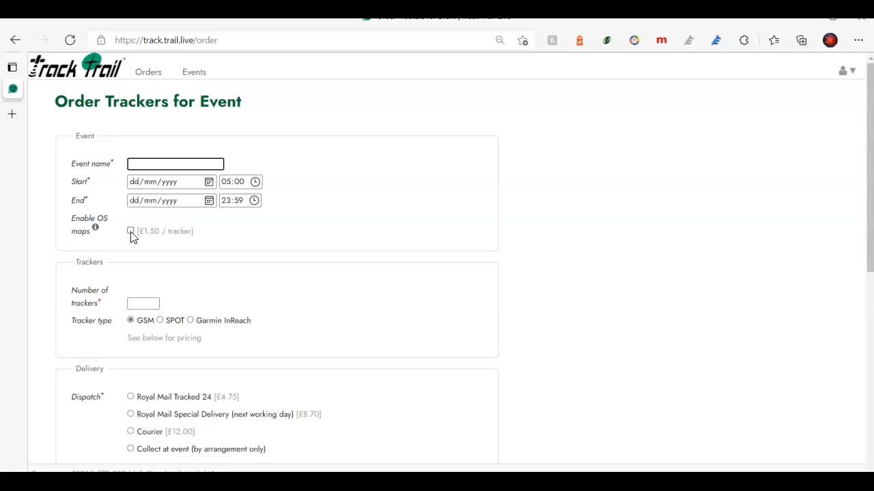
# Scroll through the Order Trackers form to the pricing table, then return to the Orders list.
pyautogui.click(228, 289)
pyautogui.scroll(-1, 228, 289)
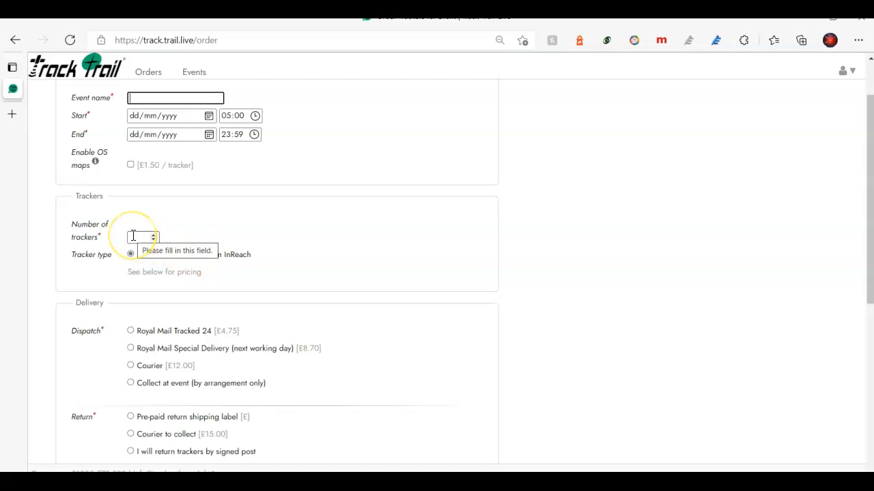
pyautogui.scroll(-1, 170, 273)
pyautogui.scroll(-1, 186, 290)
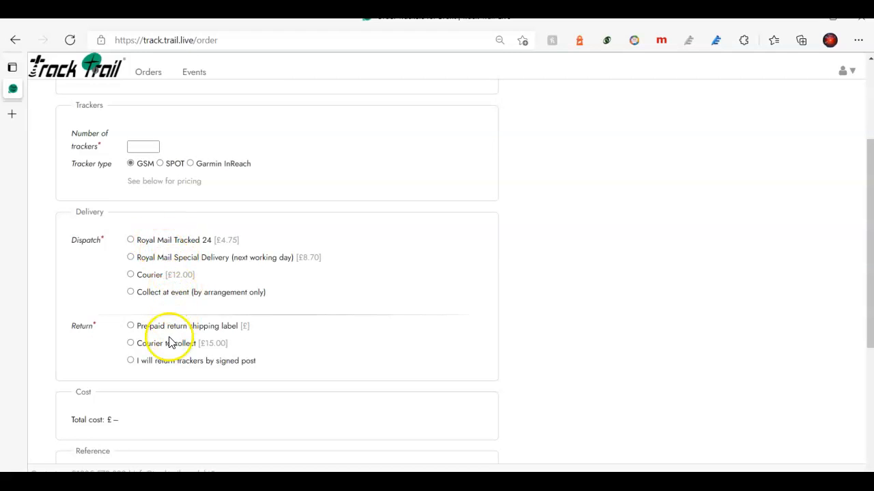
pyautogui.scroll(-3, 161, 286)
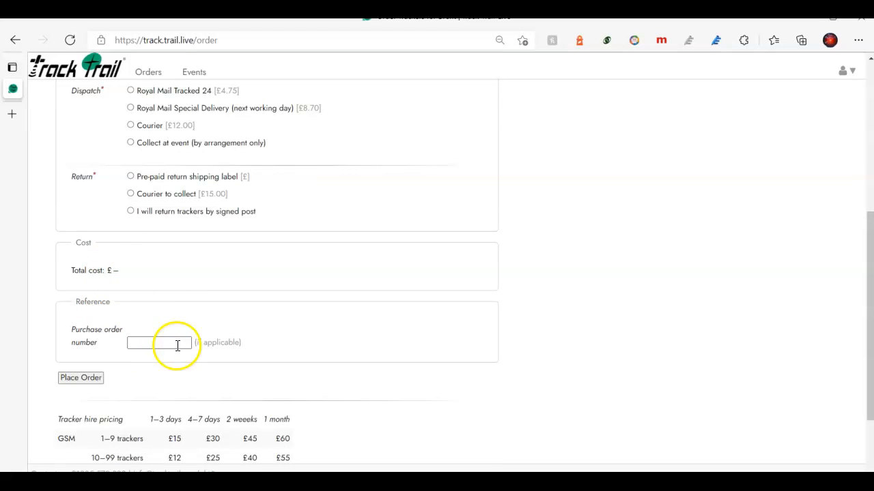
pyautogui.scroll(-2, 178, 345)
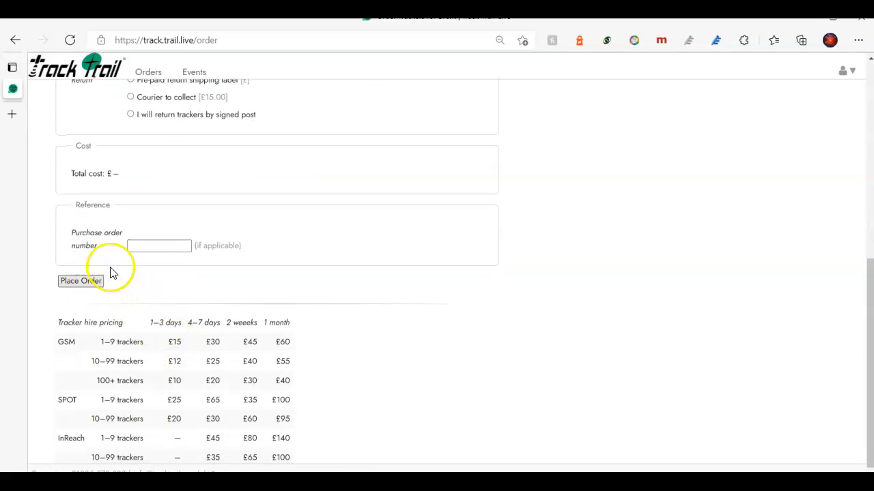
pyautogui.scroll(5, 185, 212)
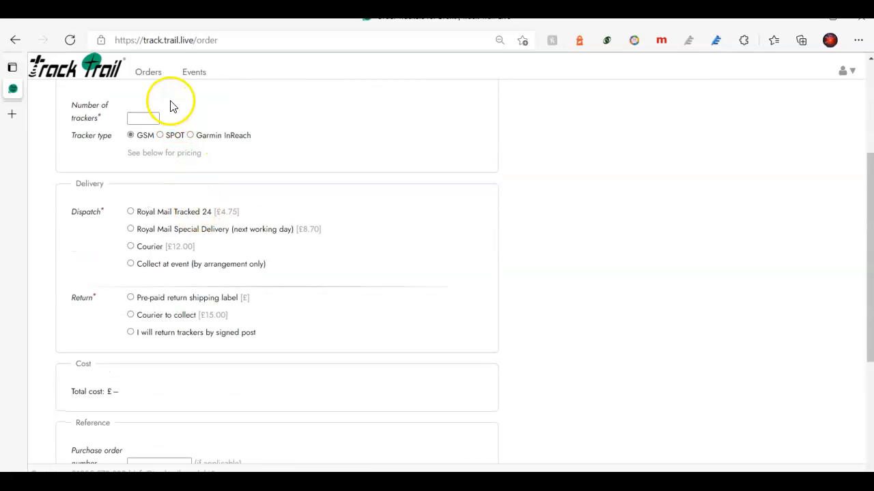
pyautogui.click(15, 40)
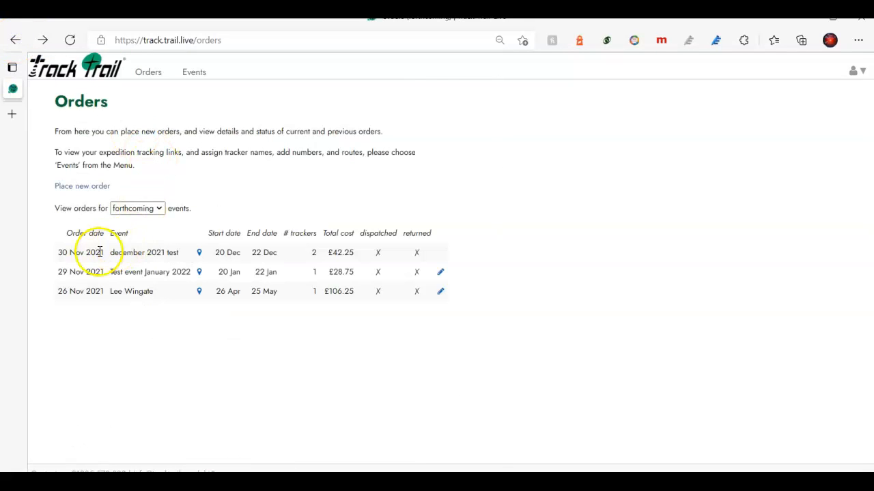
# From the Events list, use the green + icon to open the Create Event form.
pyautogui.click(140, 273)
pyautogui.click(194, 72)
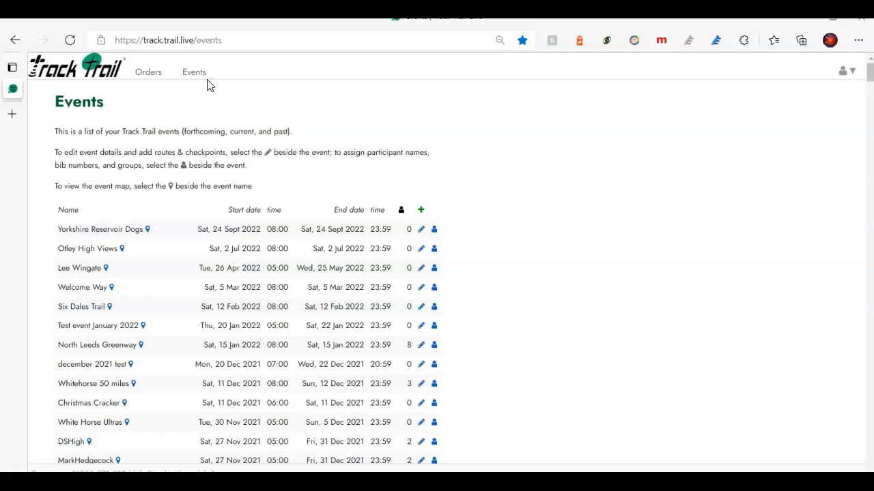
pyautogui.click(421, 212)
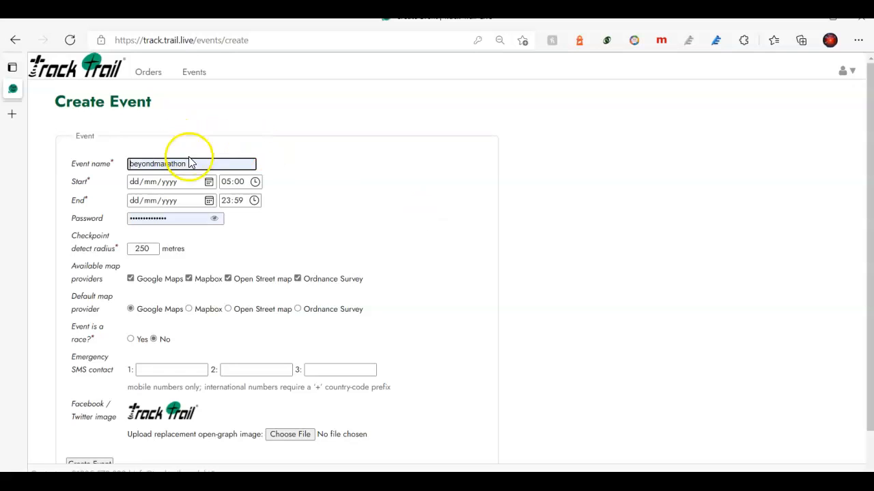
# Replace the prefilled event name with 'test12345'.
pyautogui.click(191, 162)
pyautogui.moveTo(195, 162); pyautogui.dragTo(121, 162)
pyautogui.write('test1245')
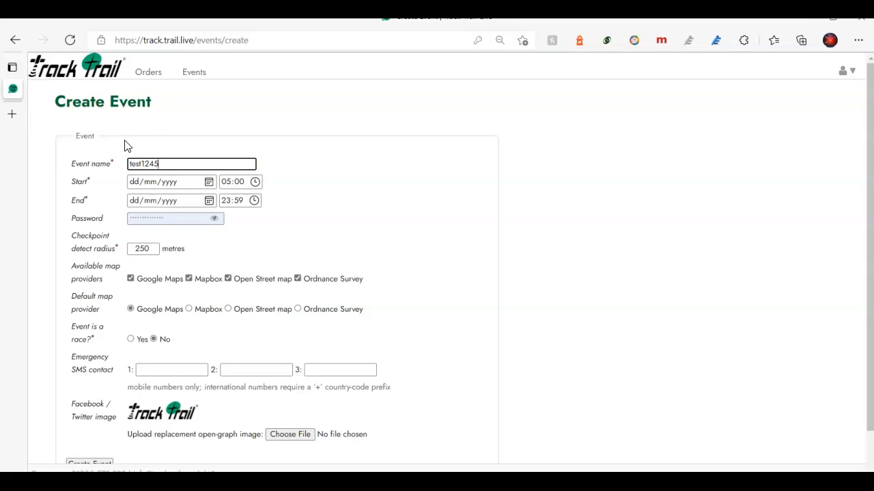
pyautogui.press('BackSpace')
pyautogui.press('BackSpace')
pyautogui.write('345')
# Set the event start to 10 December 2021 at 08:00.
pyautogui.click(208, 183)
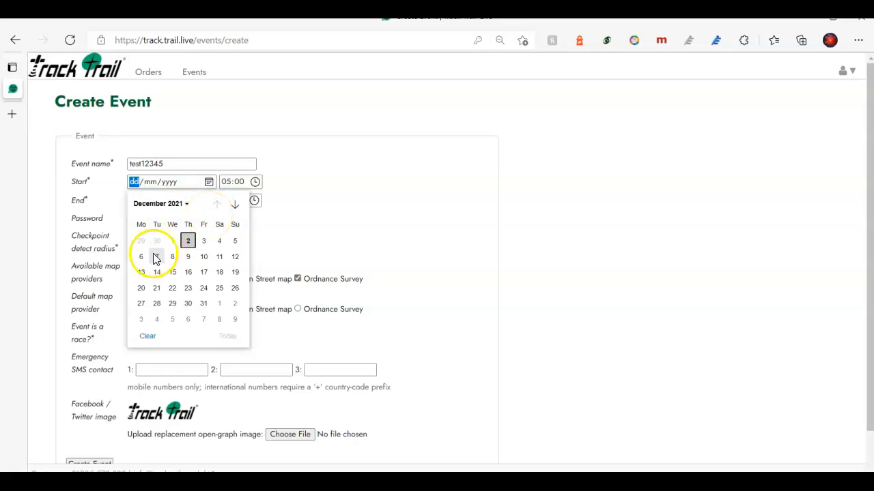
pyautogui.click(204, 257)
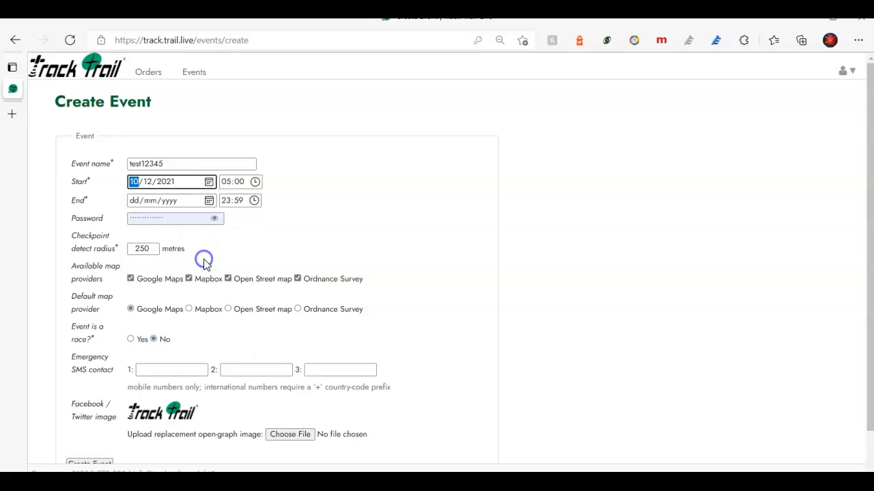
pyautogui.click(254, 182)
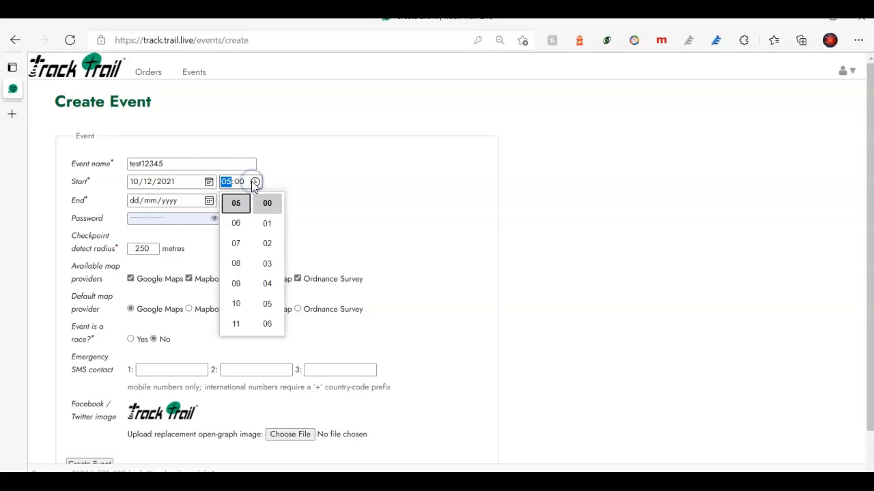
pyautogui.click(237, 264)
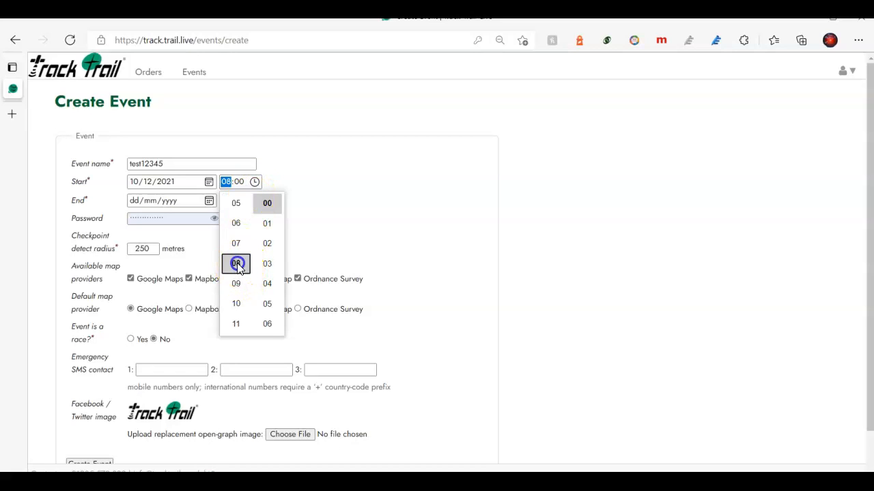
pyautogui.click(343, 235)
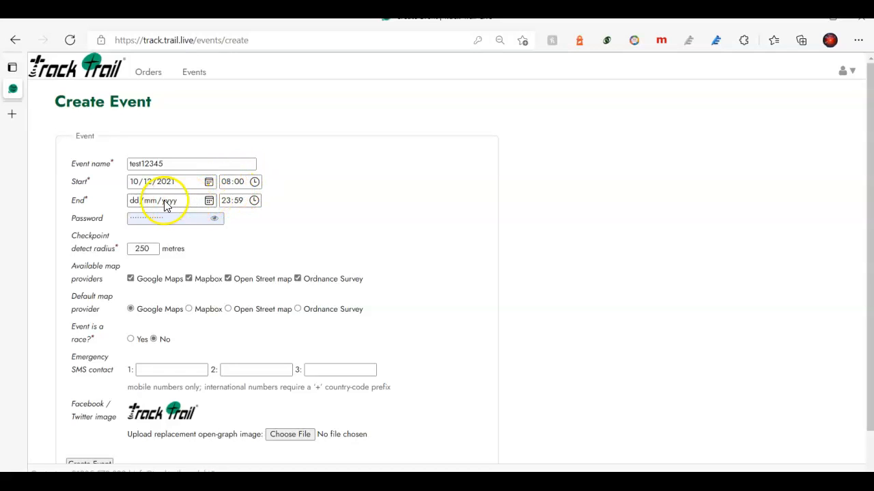
# Pick 12 December 2021 as the end date and clear the autofilled event password.
pyautogui.click(210, 205)
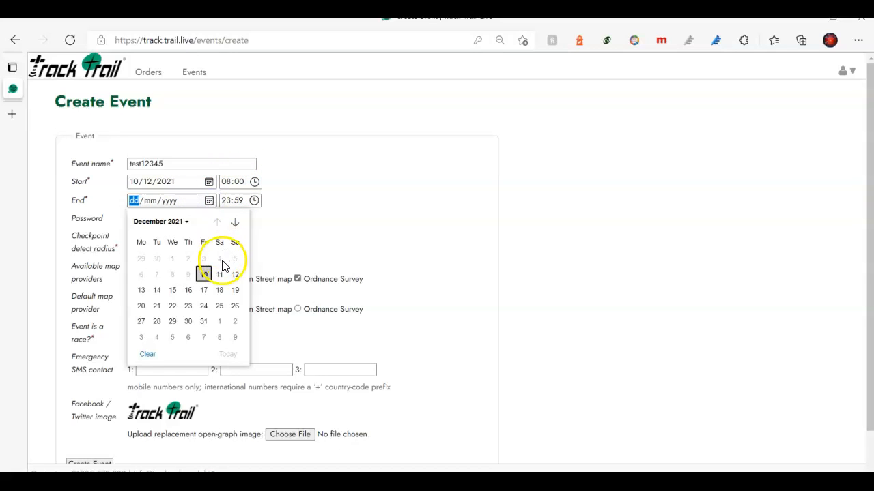
pyautogui.click(234, 274)
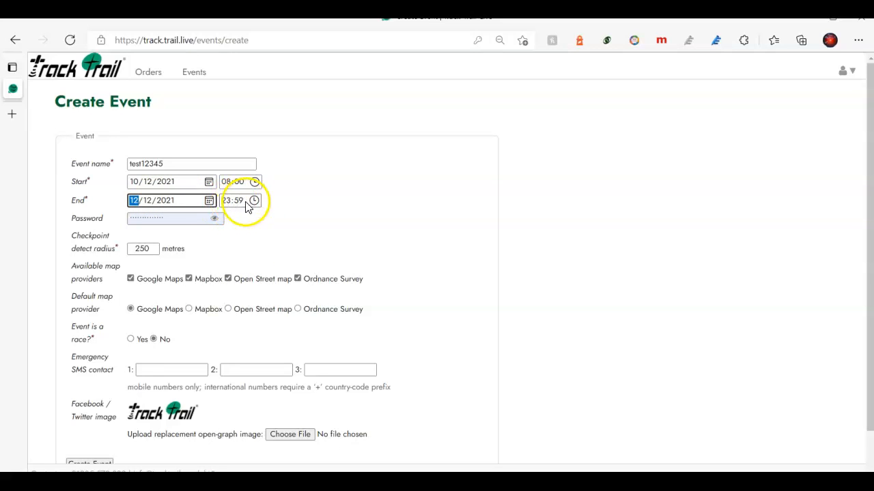
pyautogui.click(175, 217)
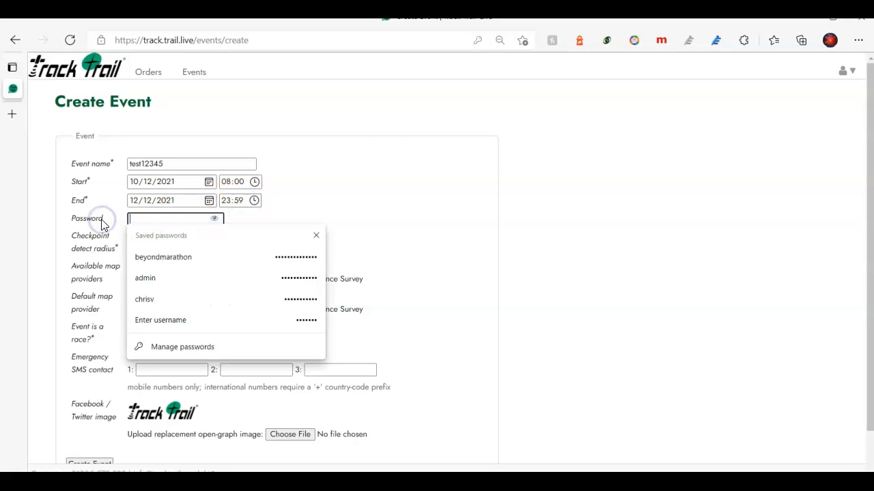
pyautogui.click(386, 182)
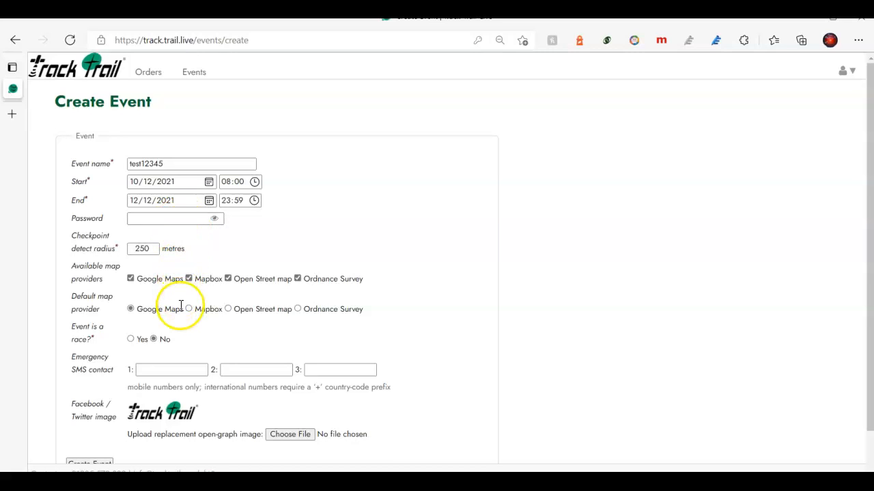
pyautogui.scroll(-1, 181, 305)
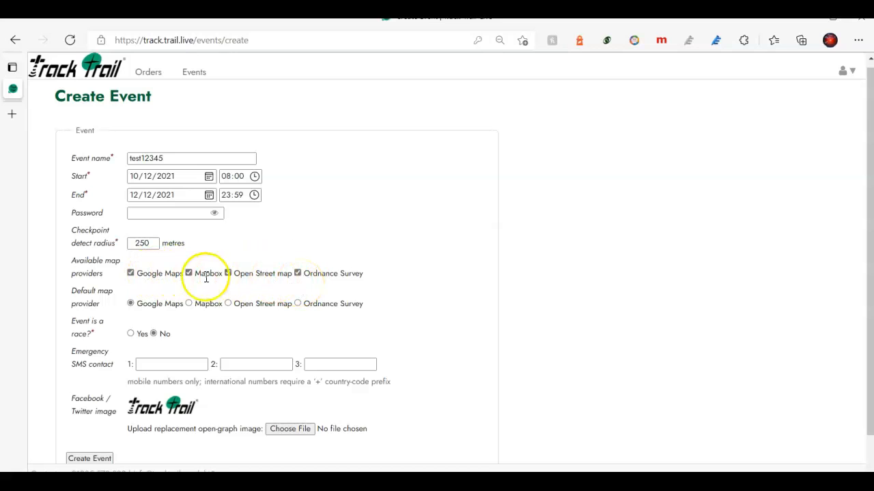
# Keep Google Maps among the available maps and choose Ordnance Survey as default map provider.
pyautogui.click(130, 274)
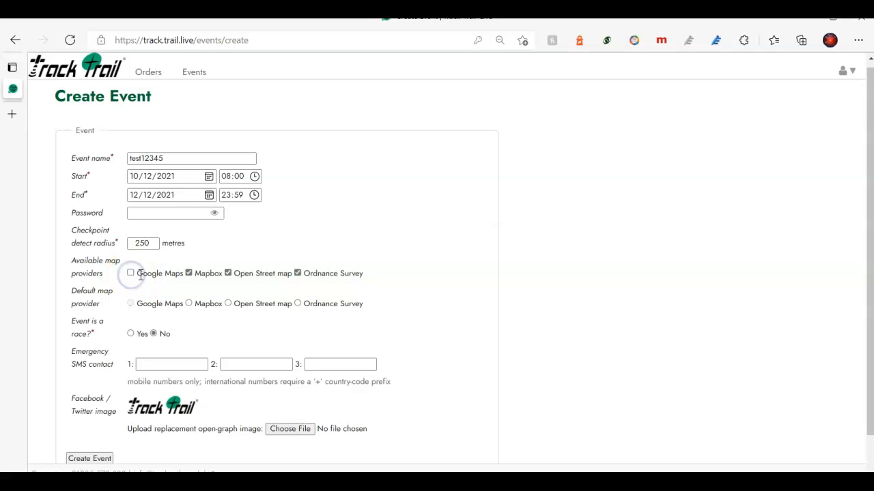
pyautogui.click(299, 274)
pyautogui.click(131, 273)
pyautogui.click(297, 303)
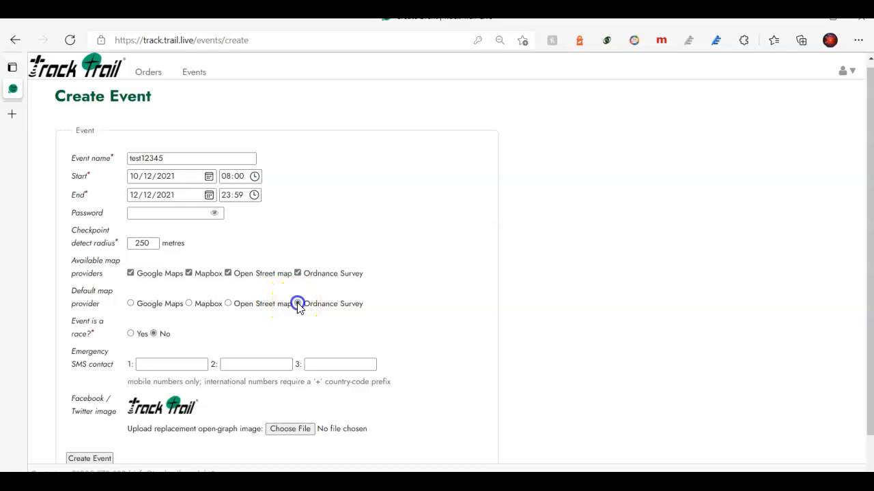
pyautogui.click(189, 303)
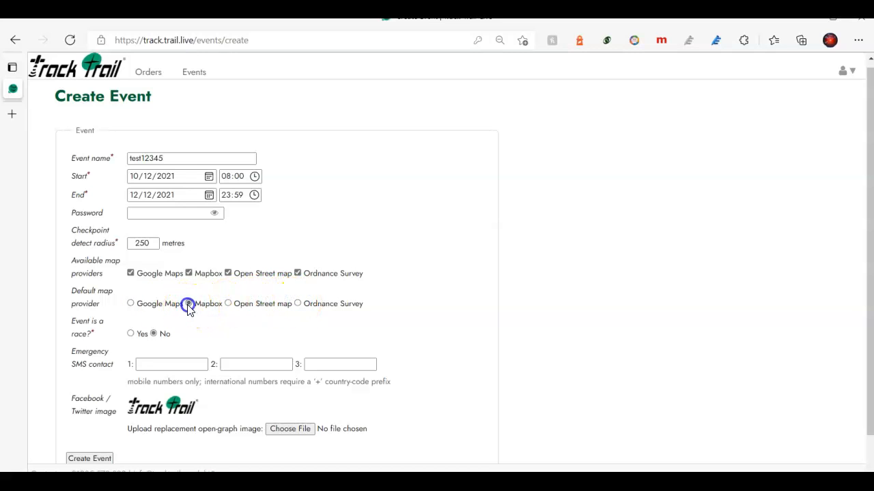
pyautogui.click(297, 305)
pyautogui.scroll(-1, 232, 324)
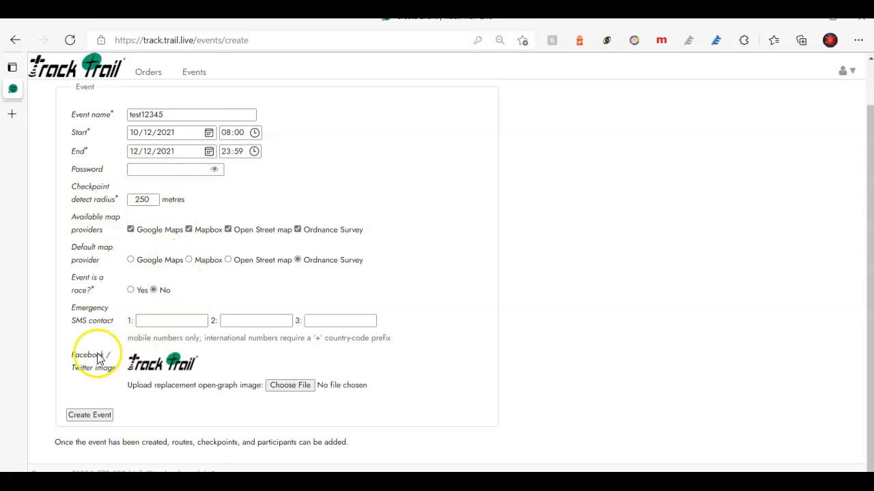
pyautogui.click(96, 421)
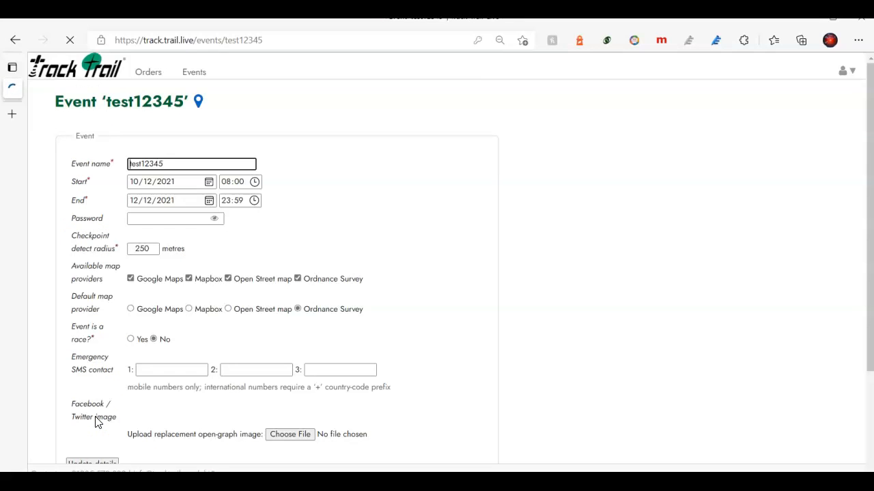
pyautogui.scroll(-1, 141, 401)
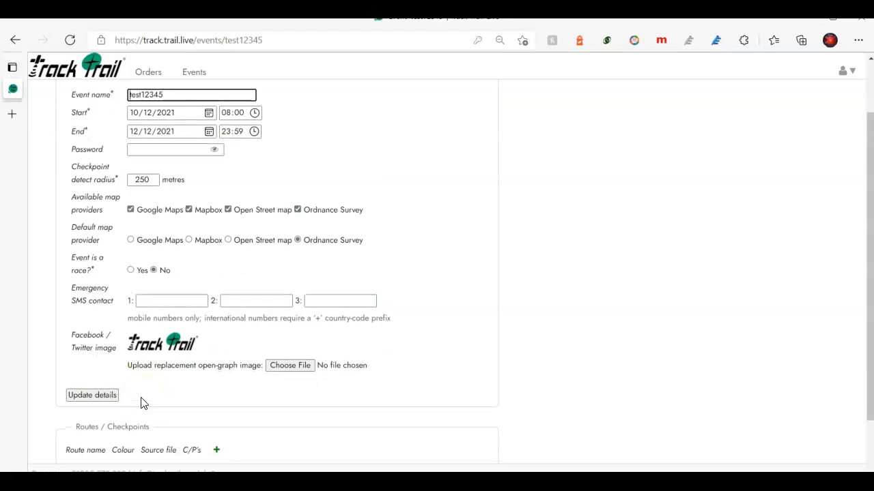
pyautogui.scroll(-1, 140, 401)
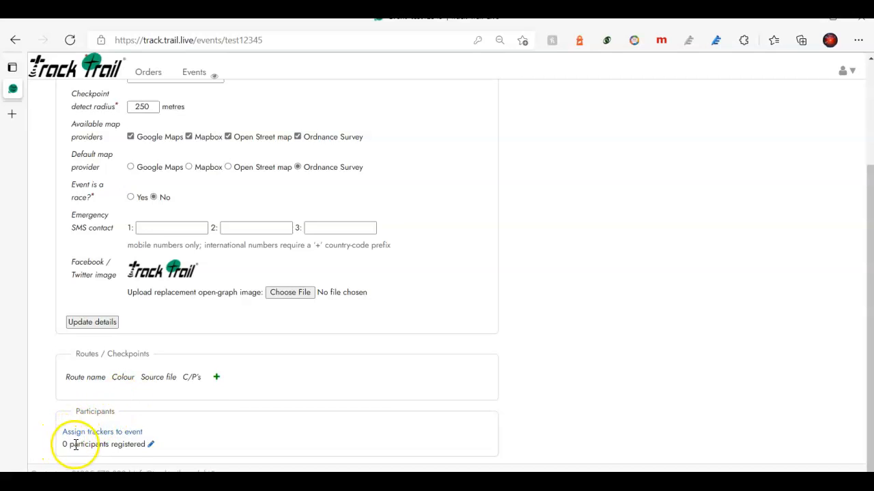
# On the tracker assignment page, enter tracker 105 as the first tracker.
pyautogui.click(126, 437)
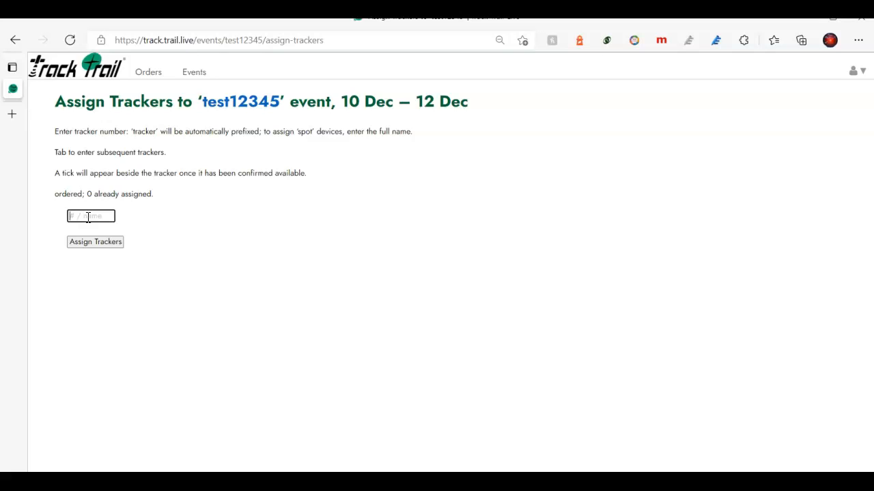
pyautogui.write('101')
pyautogui.press('Tab')
pyautogui.write('10')
pyautogui.click(98, 215)
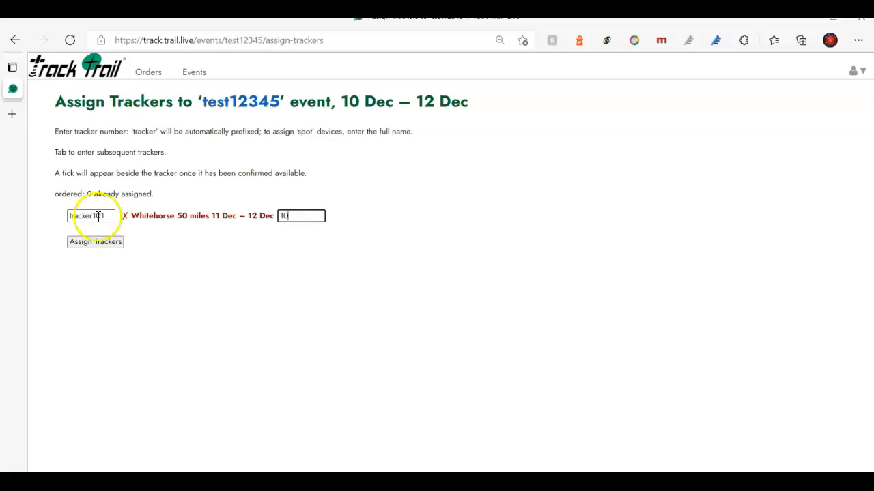
pyautogui.press('BackSpace')
pyautogui.press('BackSpace')
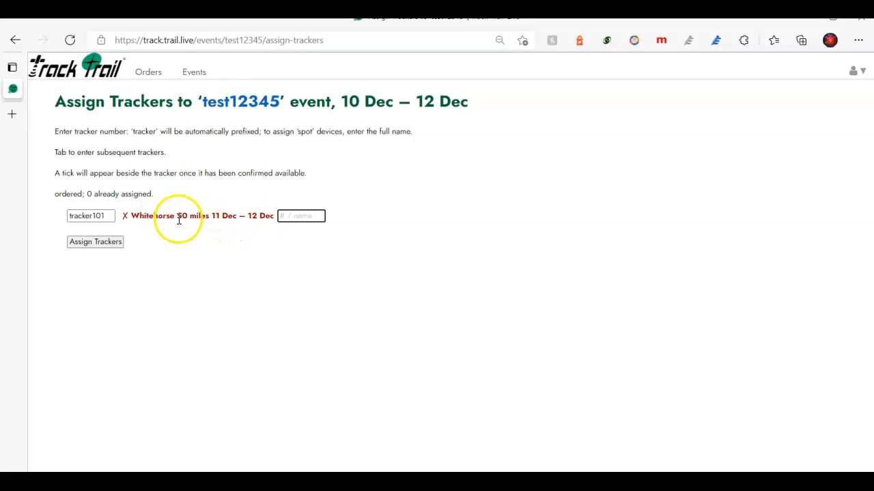
pyautogui.doubleClick(102, 216)
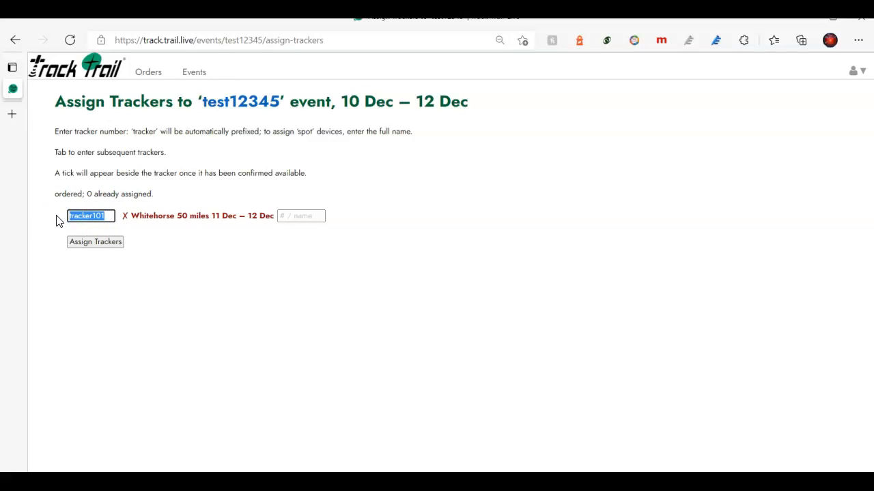
pyautogui.write('105')
pyautogui.press('Tab')
# Add trackers 106 and 107 and submit the three trackers to the event.
pyautogui.write('10')
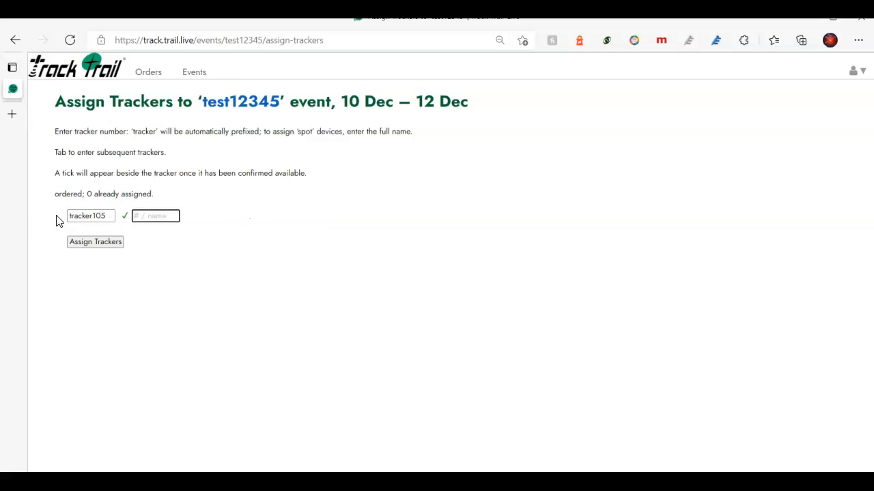
pyautogui.write('6')
pyautogui.press('Tab')
pyautogui.write('107')
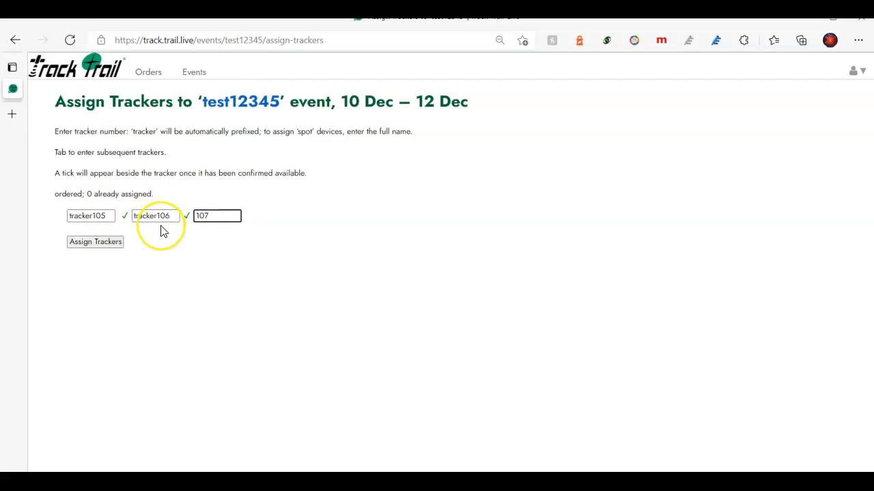
pyautogui.press('Tab')
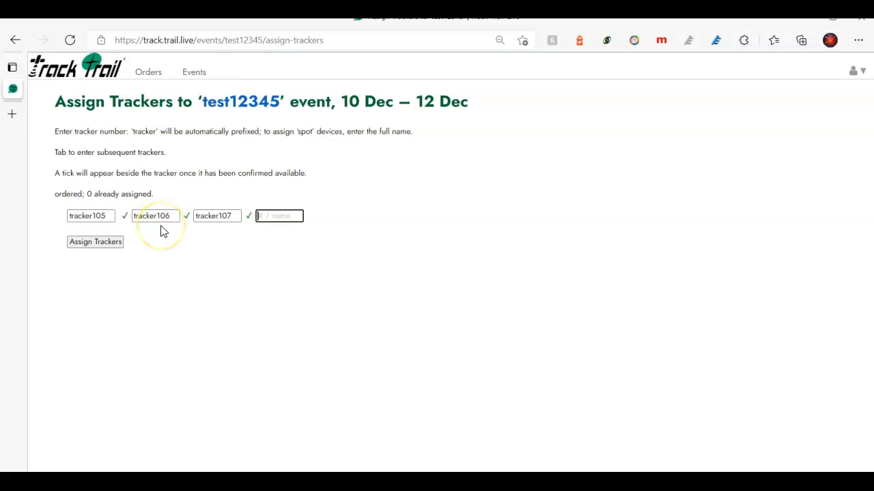
pyautogui.click(105, 243)
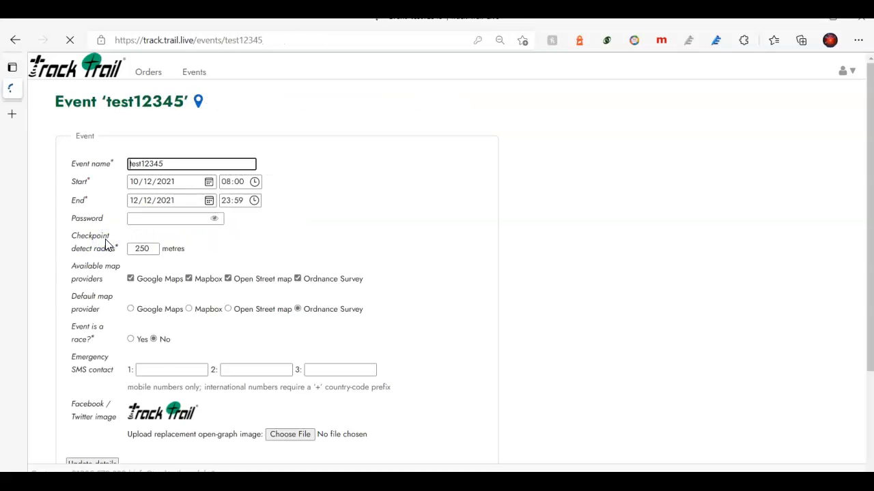
# Edit participants via the pencil beside '3 participants registered' to list trackers 105–107.
pyautogui.scroll(-2, 147, 341)
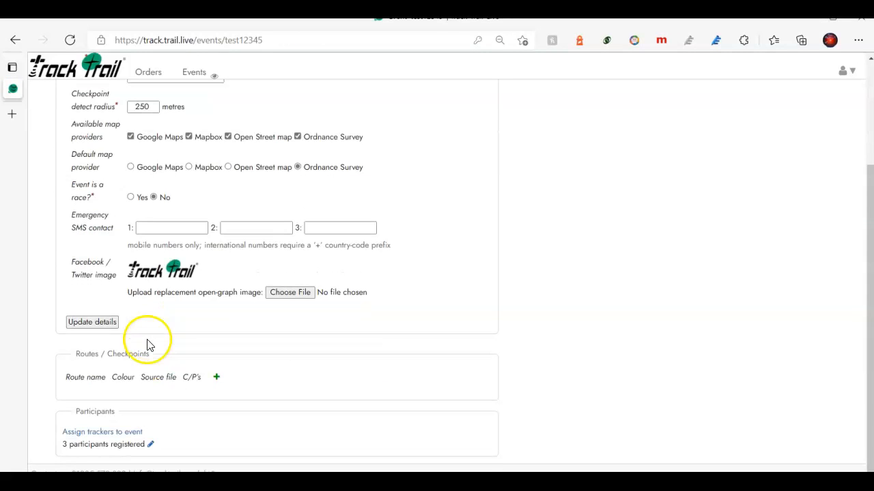
pyautogui.click(151, 448)
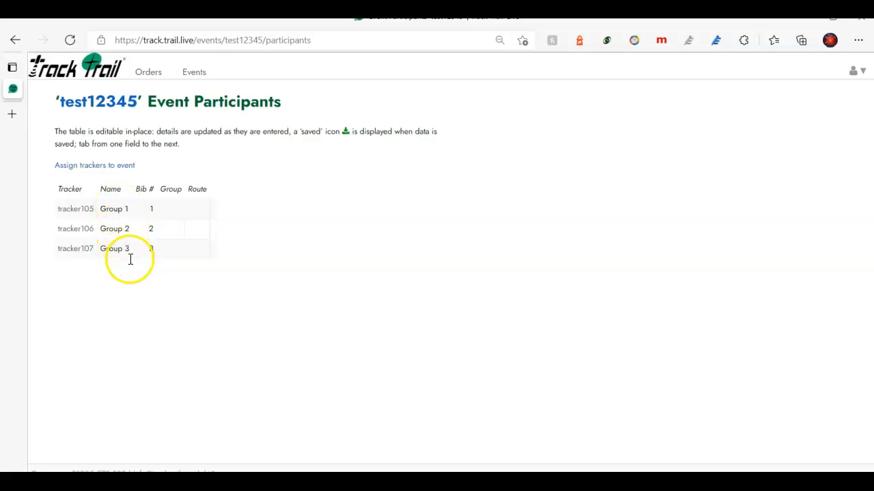
# Re-enter 'Group 1' as tracker105's participant name in the test12345 table and save it.
pyautogui.click(128, 209)
pyautogui.write('ad')
pyautogui.press('BackSpace')
pyautogui.click(115, 301)
pyautogui.click(147, 208)
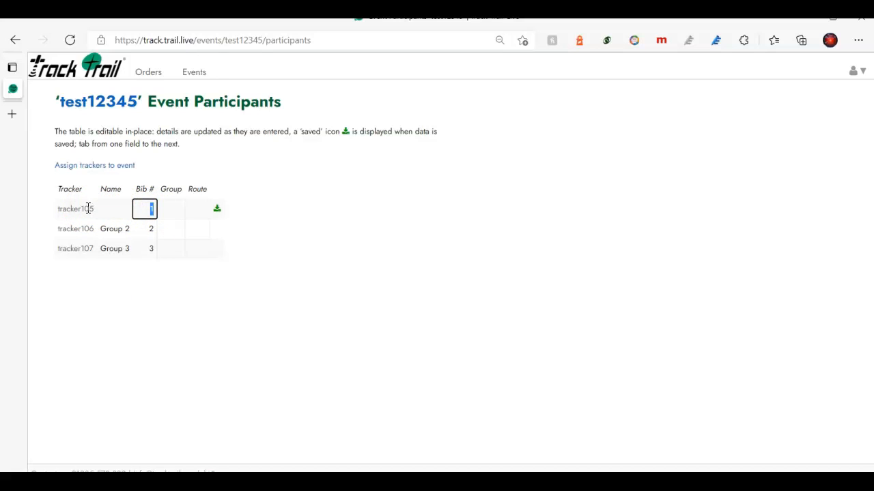
pyautogui.click(119, 209)
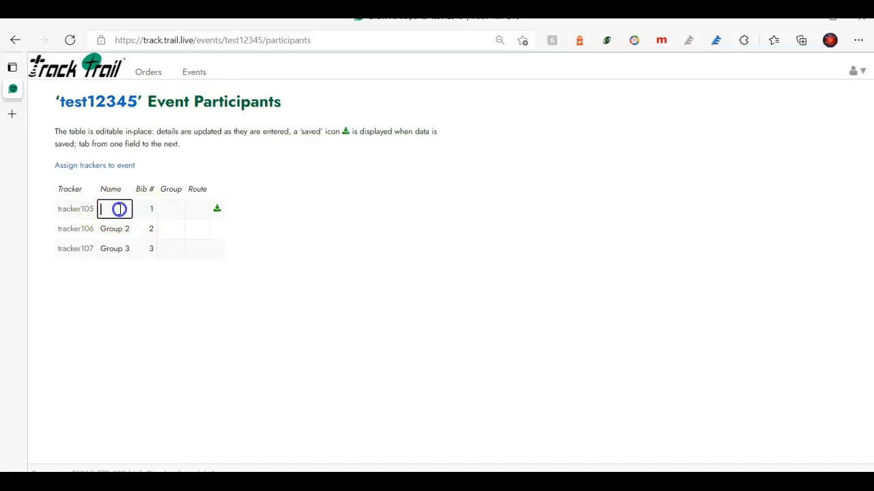
pyautogui.write('Group 1')
pyautogui.click(163, 304)
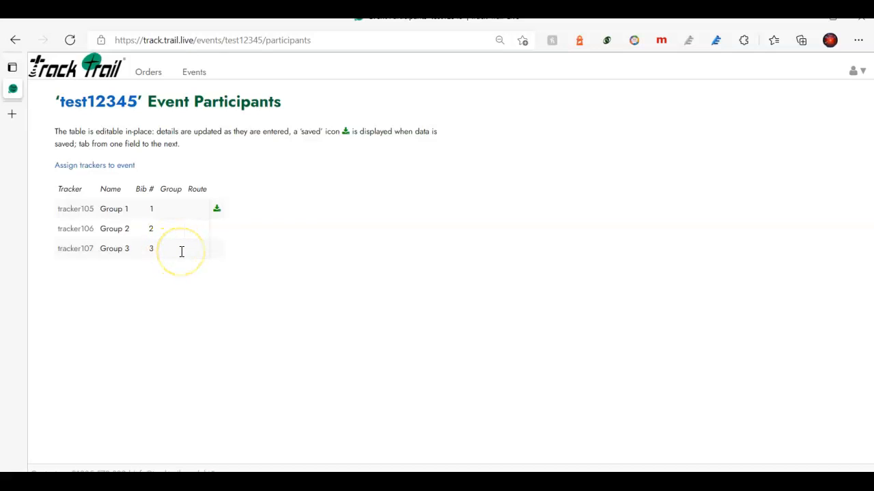
pyautogui.click(202, 213)
pyautogui.click(202, 211)
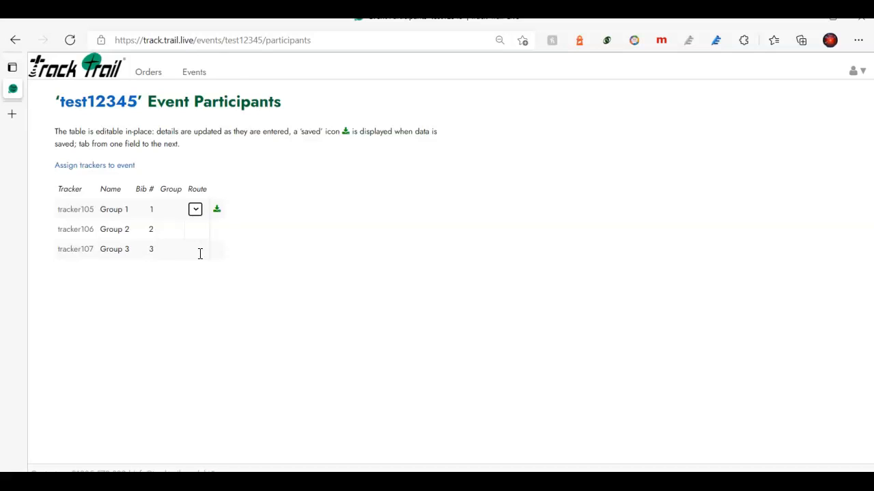
pyautogui.click(195, 233)
pyautogui.click(195, 249)
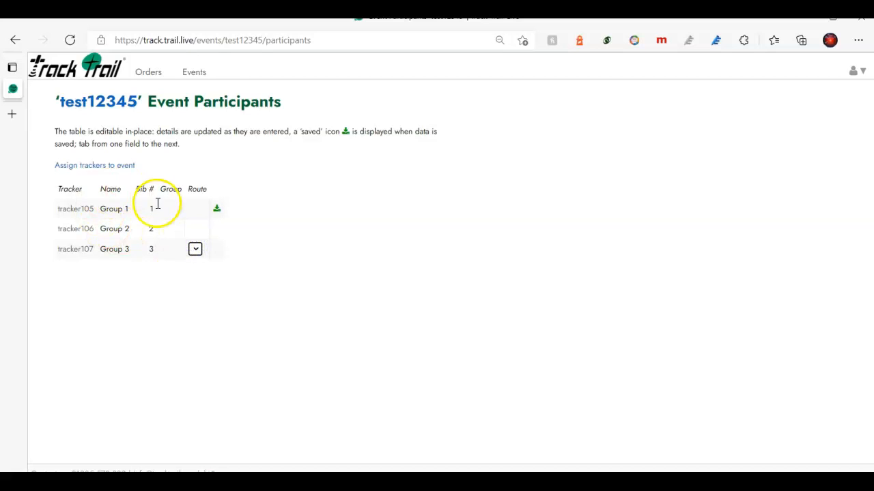
pyautogui.click(169, 208)
pyautogui.click(170, 229)
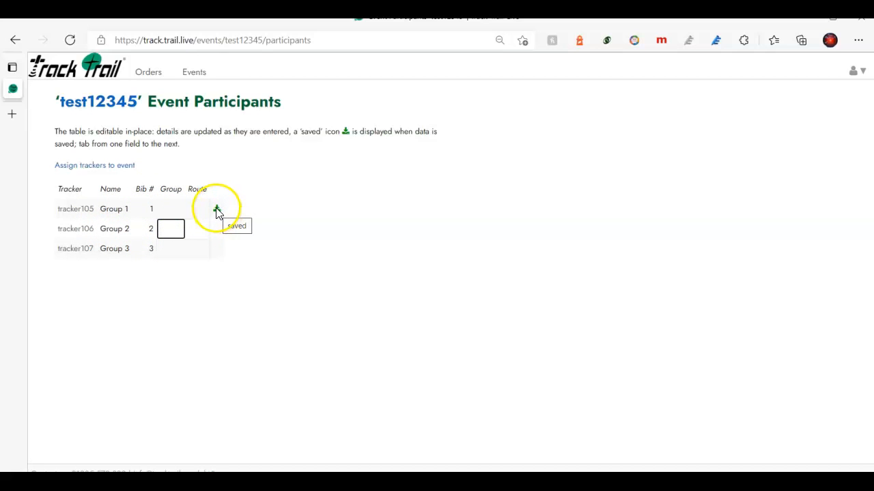
pyautogui.click(129, 229)
pyautogui.click(169, 208)
pyautogui.click(194, 249)
pyautogui.click(176, 228)
pyautogui.click(171, 208)
# Open the test12345 public live tracking map in a new tab from the map-pin link.
pyautogui.click(15, 41)
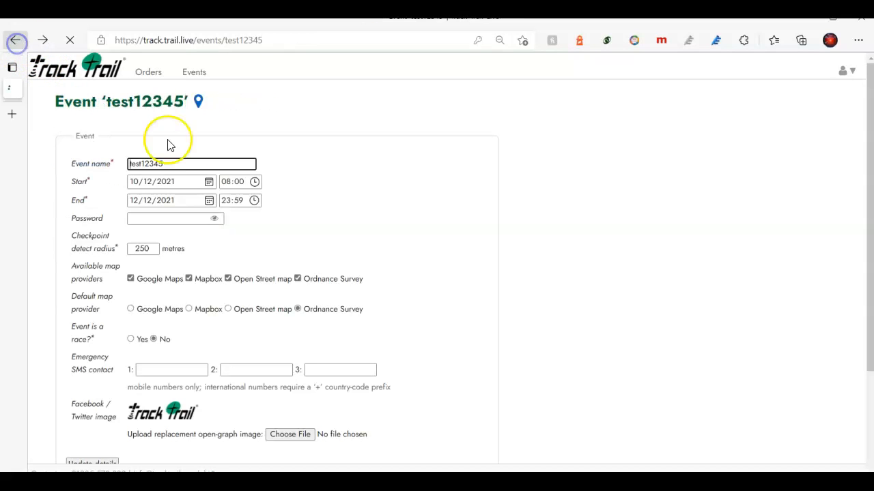
pyautogui.scroll(-3, 296, 307)
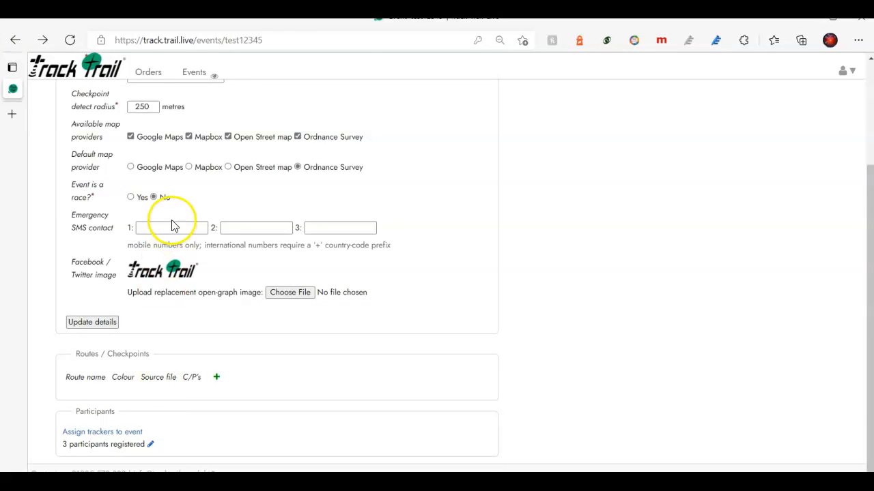
pyautogui.scroll(3, 167, 205)
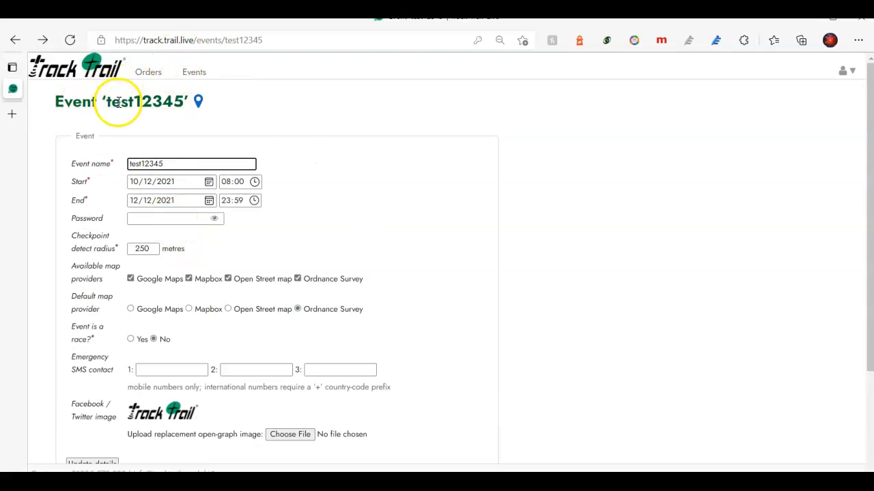
pyautogui.rightClick(200, 106)
pyautogui.click(221, 113)
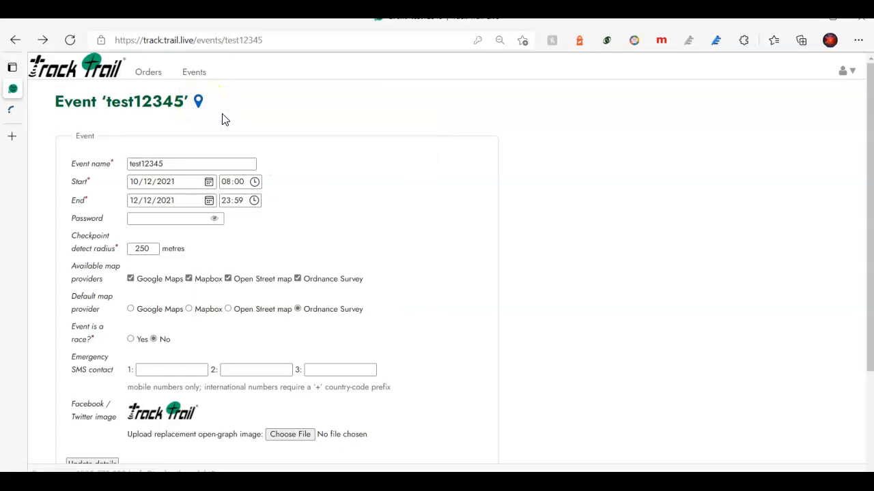
pyautogui.click(18, 110)
pyautogui.moveTo(288, 151); pyautogui.dragTo(376, 221)
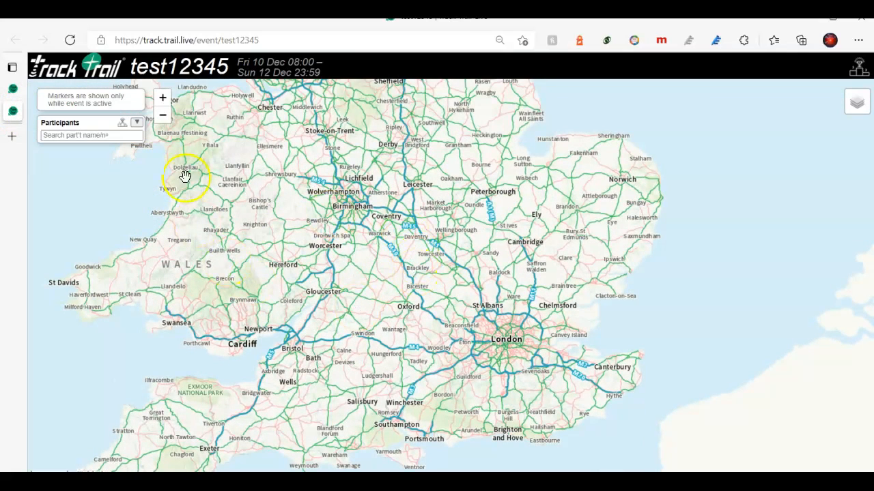
# Locate Groups 1, 2 and 3 on the event map, confirm no paths exist, and return to settings.
pyautogui.click(137, 122)
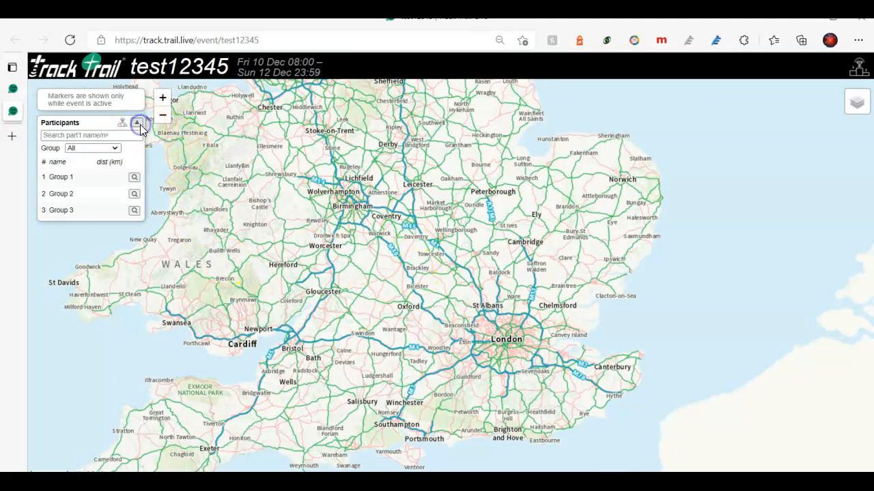
pyautogui.click(134, 178)
pyautogui.click(135, 208)
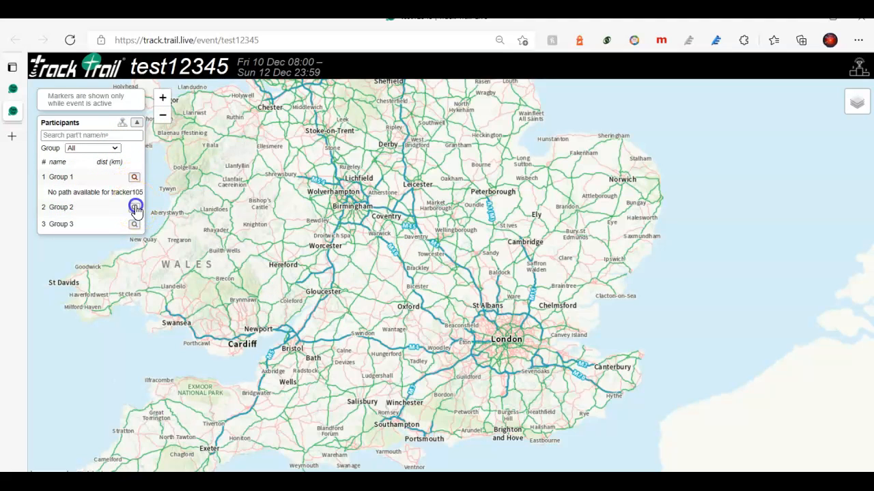
pyautogui.click(135, 224)
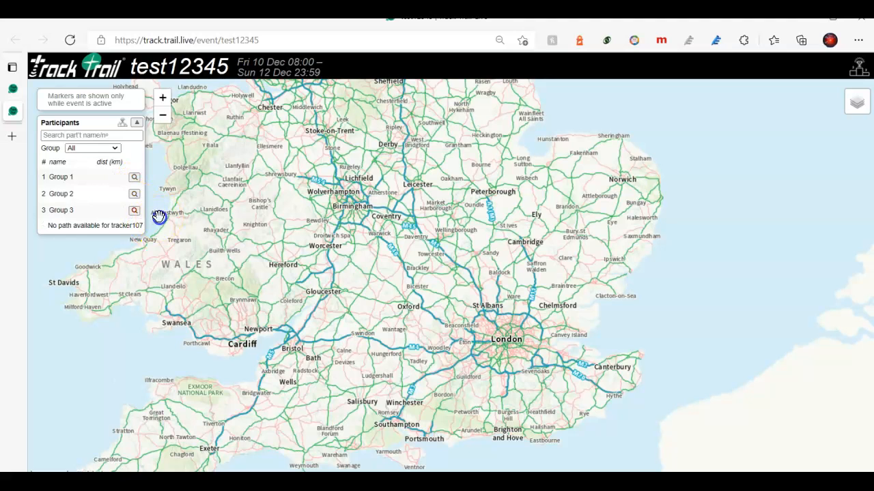
pyautogui.moveTo(414, 292); pyautogui.dragTo(436, 299)
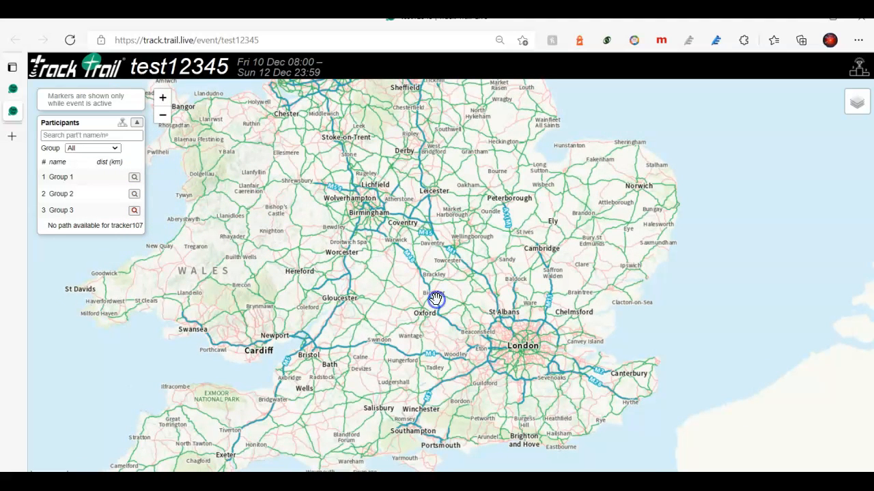
pyautogui.click(15, 96)
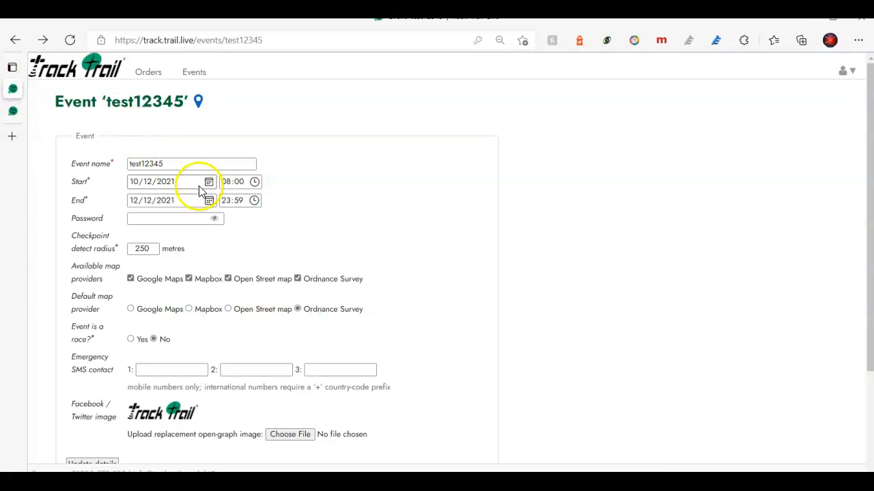
# Upload the White Horse 50 miles GPX file as a new route and save it to test12345.
pyautogui.scroll(-2, 183, 275)
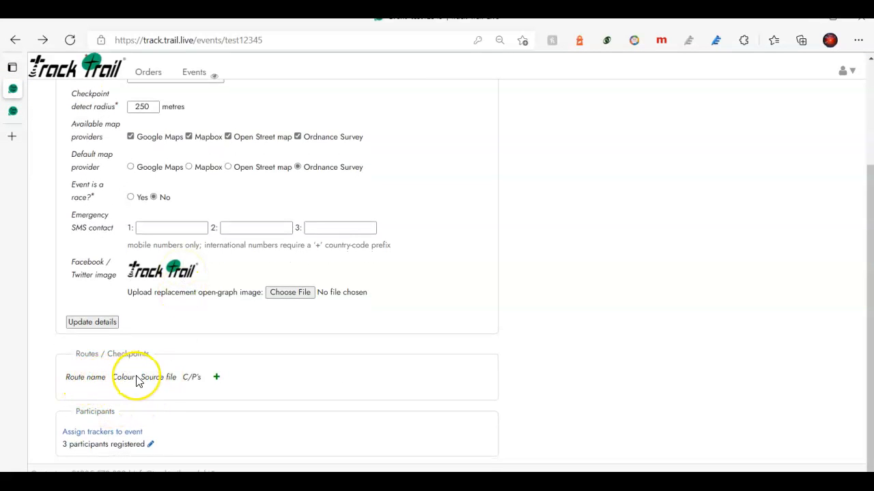
pyautogui.click(216, 378)
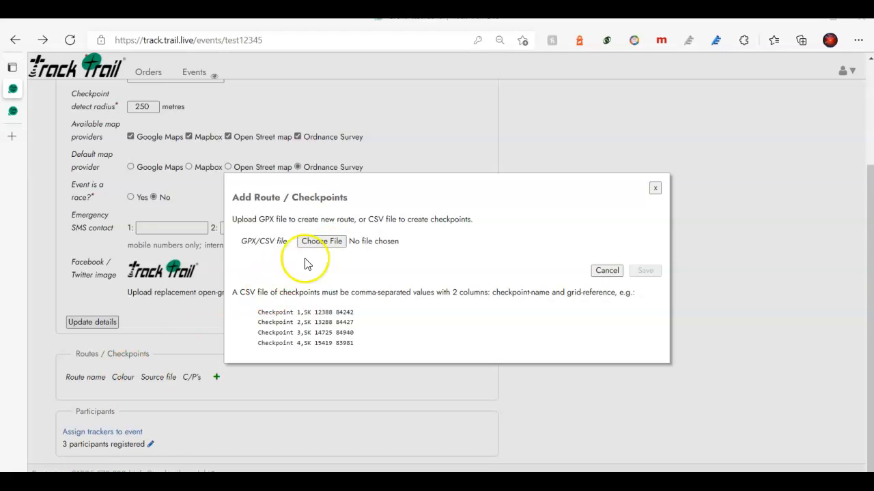
pyautogui.click(319, 242)
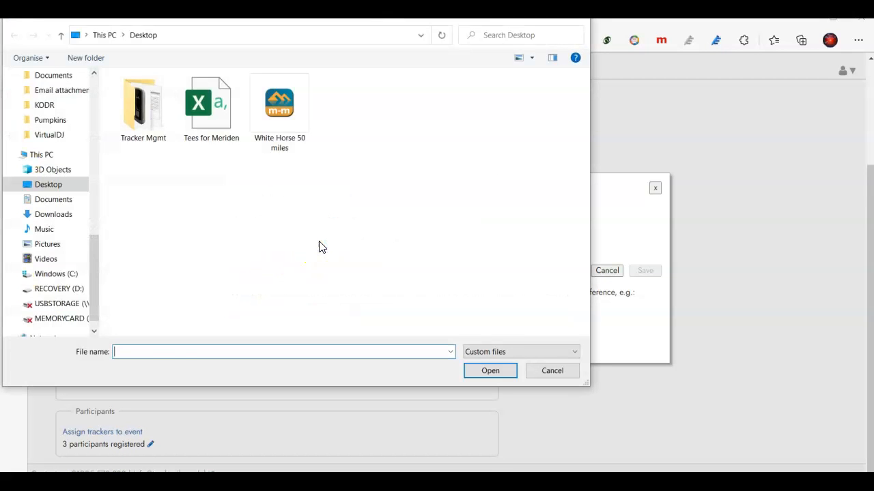
pyautogui.click(289, 149)
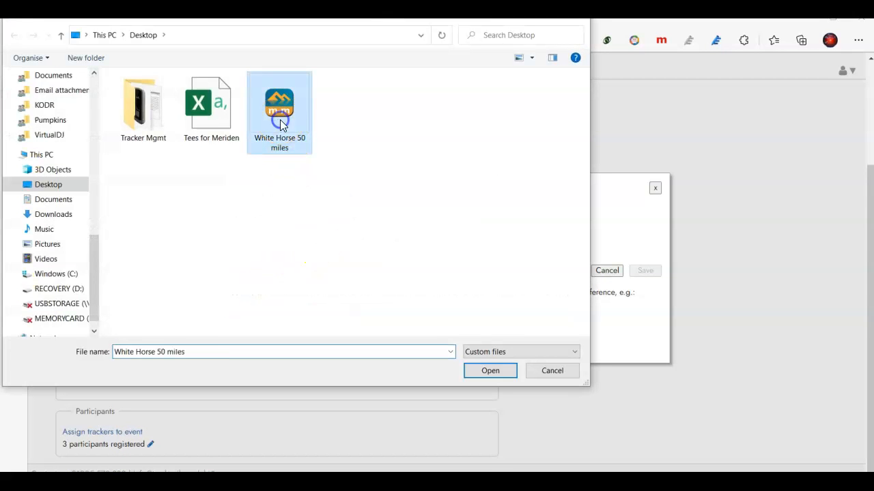
pyautogui.click(490, 371)
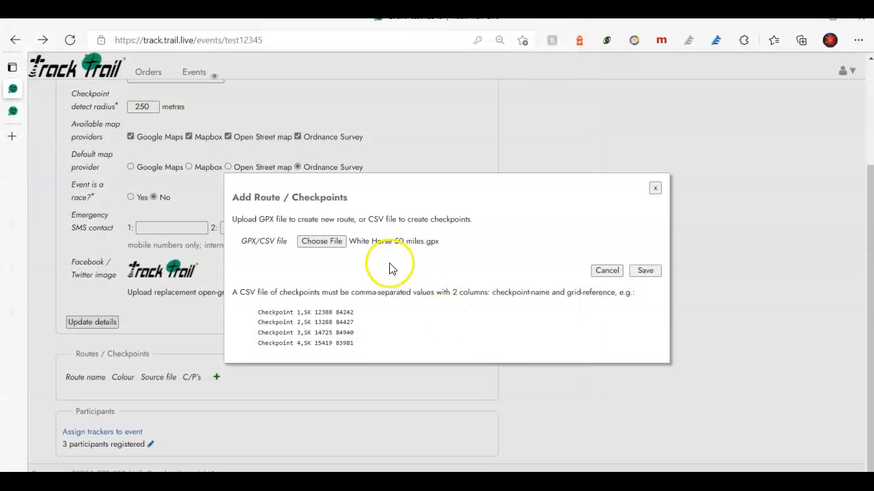
pyautogui.click(643, 270)
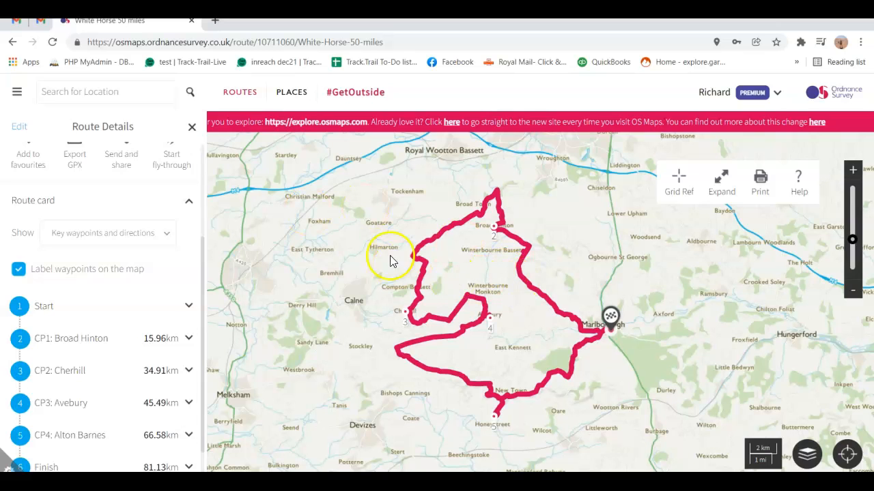
# Zoom into the White Horse 50 miles route in OS Maps and centre on checkpoint 2.
pyautogui.click(806, 454)
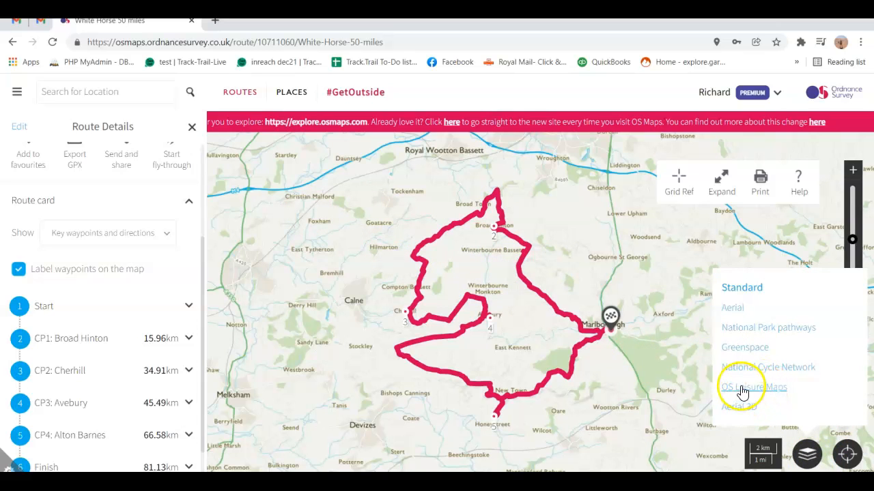
pyautogui.click(619, 257)
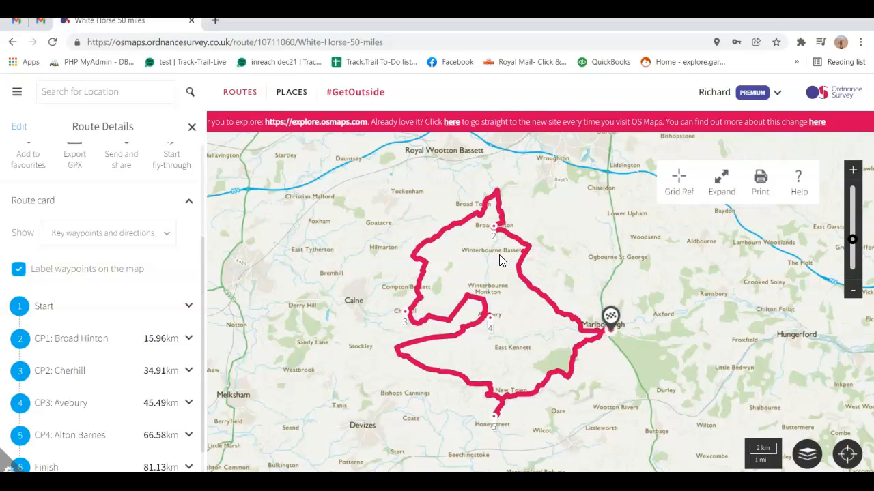
pyautogui.doubleClick(587, 308)
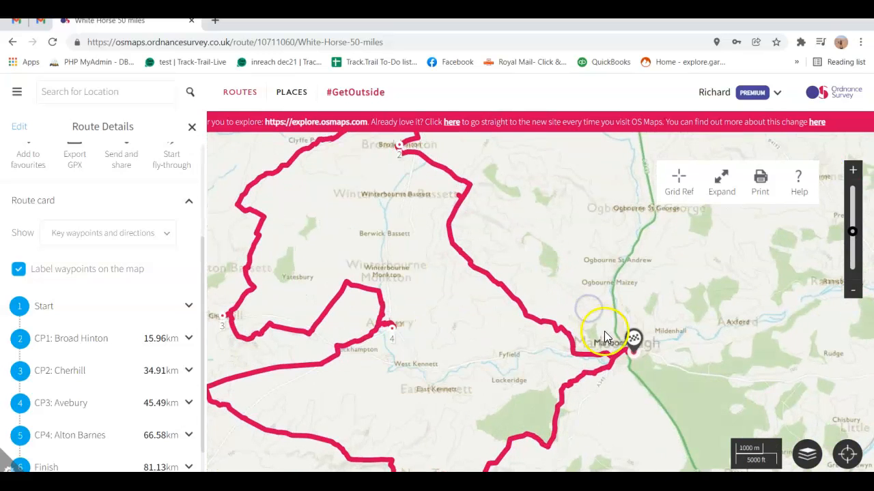
pyautogui.doubleClick(511, 231)
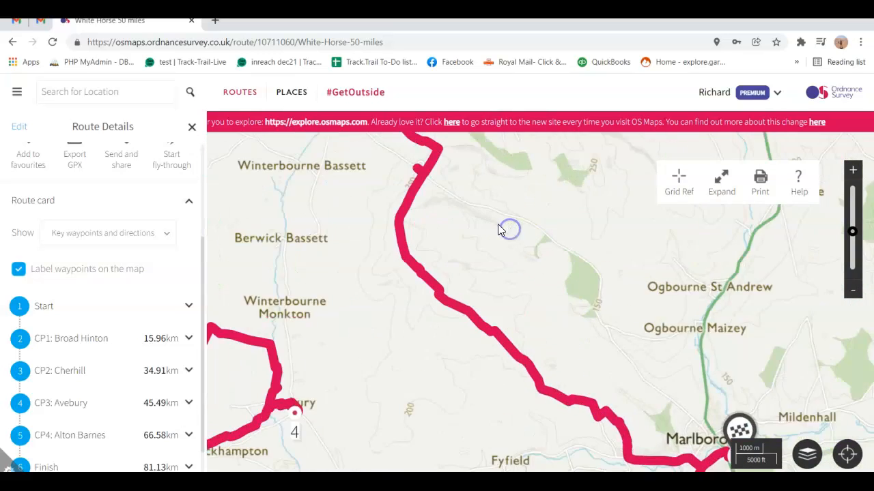
pyautogui.moveTo(359, 194); pyautogui.dragTo(444, 346)
pyautogui.scroll(1, 365, 240)
pyautogui.moveTo(365, 241); pyautogui.dragTo(373, 310)
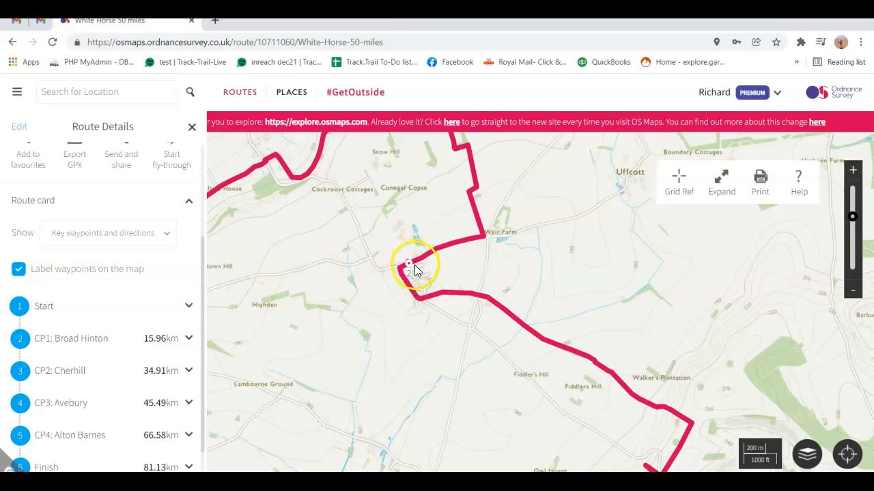
pyautogui.moveTo(343, 290); pyautogui.dragTo(380, 234)
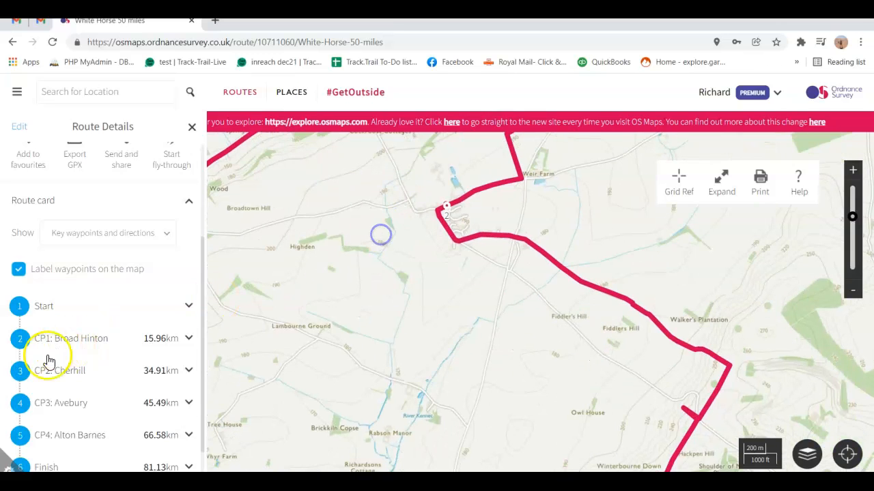
pyautogui.scroll(-1, 44, 379)
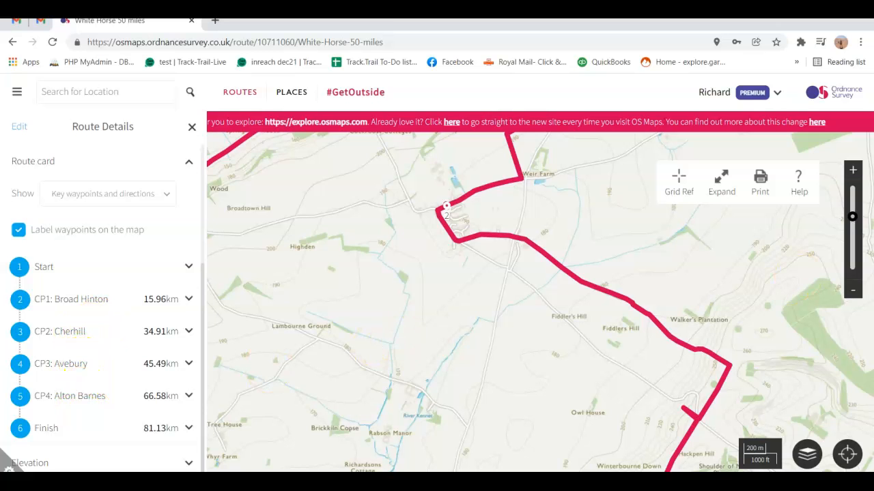
# Zoom out to the whole route around Marlborough and Broad Hinton, then return to Track.Trail.
pyautogui.click(852, 290)
pyautogui.click(853, 290)
pyautogui.moveTo(612, 307); pyautogui.dragTo(616, 217)
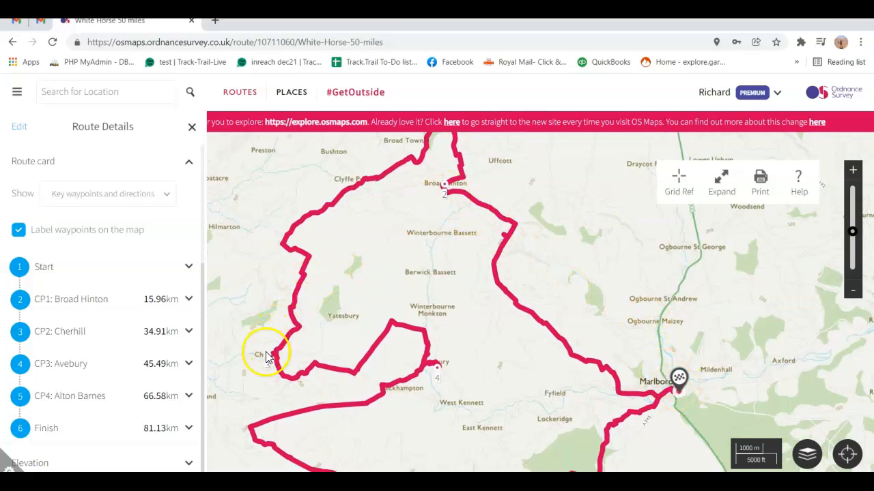
pyautogui.moveTo(464, 376)
pyautogui.mouseDown()
pyautogui.moveTo(478, 370)
pyautogui.moveTo(473, 341)
pyautogui.moveTo(492, 329)
pyautogui.moveTo(486, 275)
pyautogui.moveTo(468, 371)
pyautogui.mouseUp()
pyautogui.moveTo(541, 235); pyautogui.dragTo(572, 255)
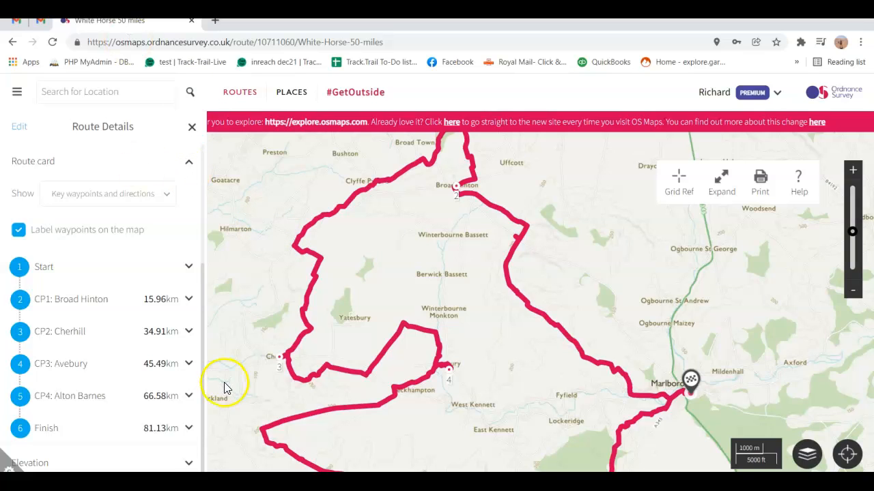
pyautogui.click(280, 481)
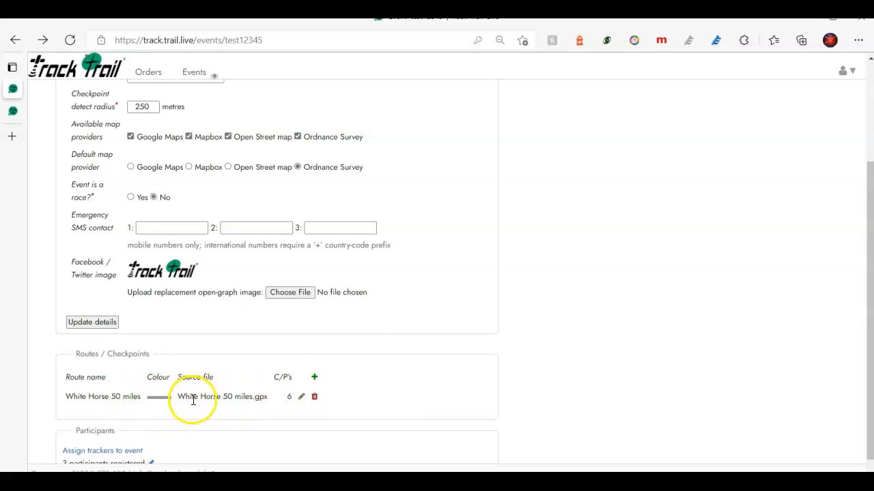
# Rename the route from 'White Horse 50 miles' to 'White Horse 50'.
pyautogui.click(302, 398)
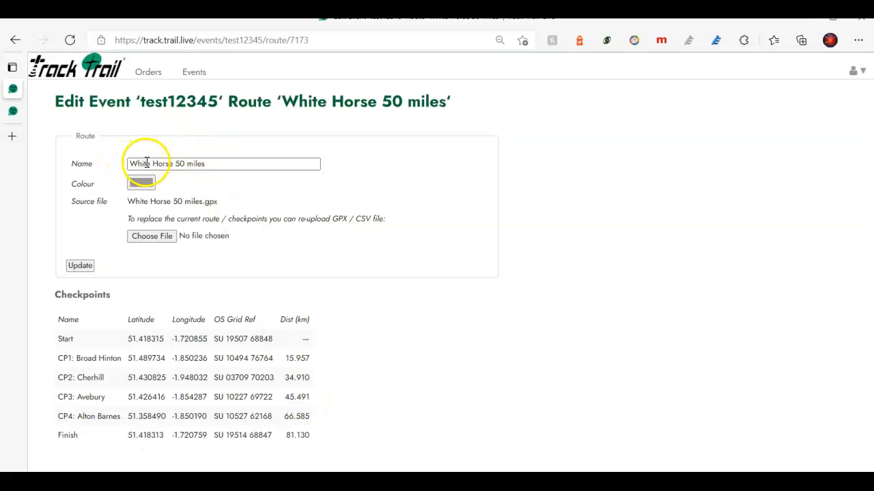
pyautogui.doubleClick(197, 164)
pyautogui.press('BackSpace')
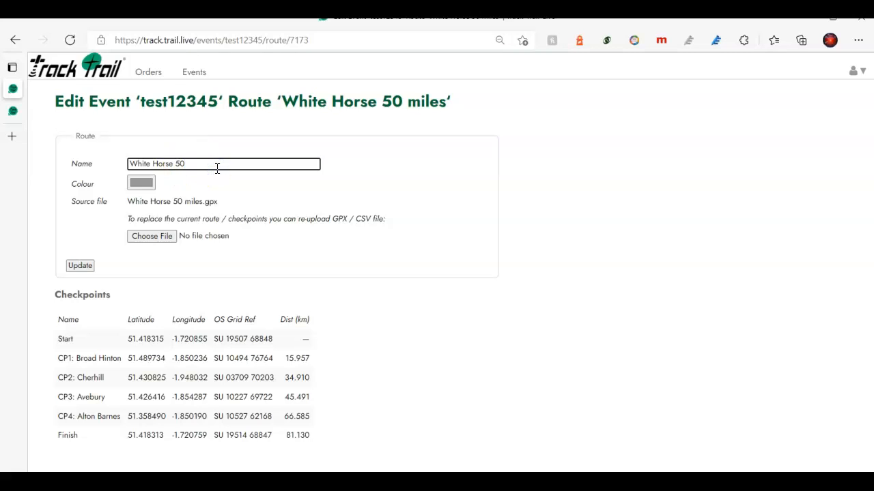
# Set the route colour to pure red (255, 0, 0) and save the route changes.
pyautogui.click(142, 184)
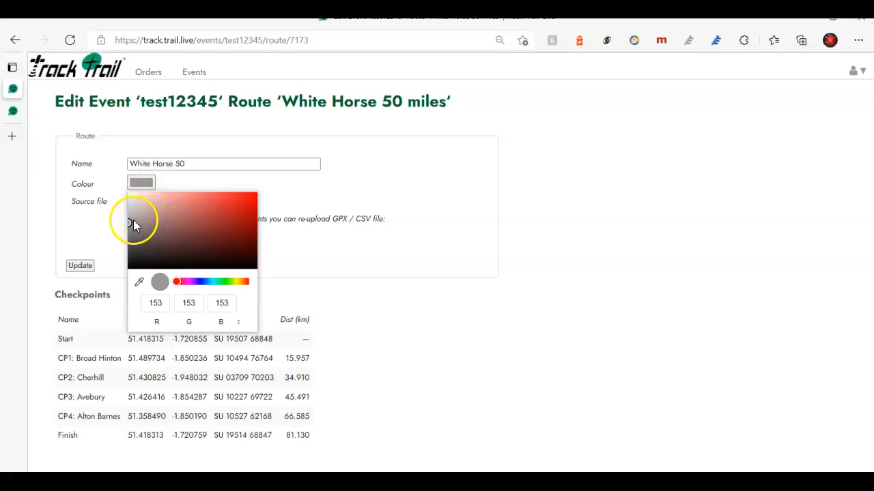
pyautogui.moveTo(176, 282); pyautogui.dragTo(236, 283)
pyautogui.click(228, 200)
pyautogui.click(195, 221)
pyautogui.click(147, 234)
pyautogui.click(211, 225)
pyautogui.click(245, 205)
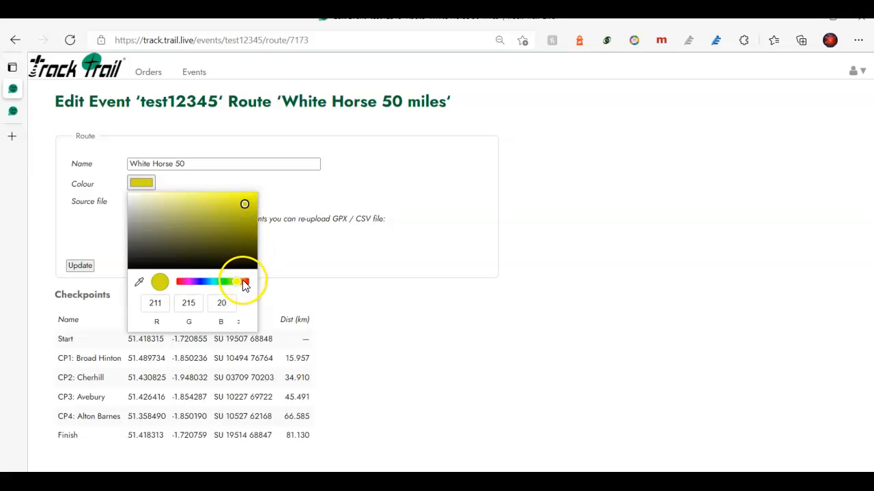
pyautogui.moveTo(240, 283); pyautogui.dragTo(254, 287)
pyautogui.click(253, 196)
pyautogui.click(107, 234)
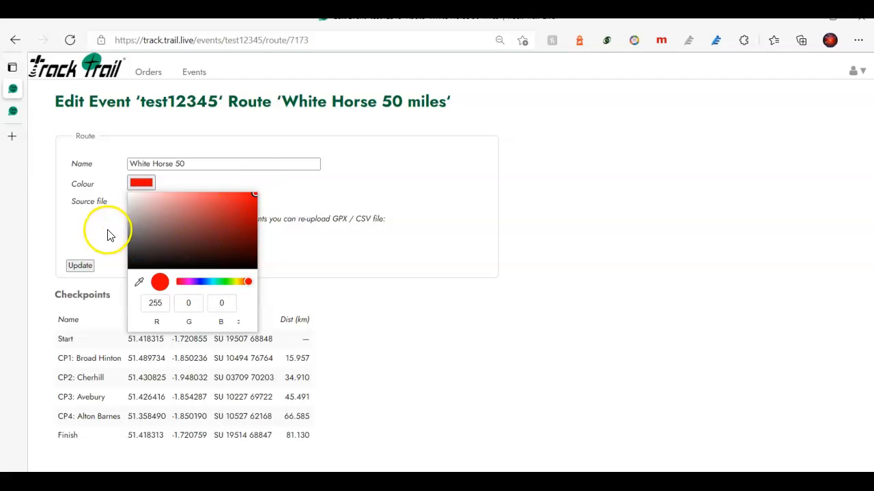
pyautogui.click(101, 237)
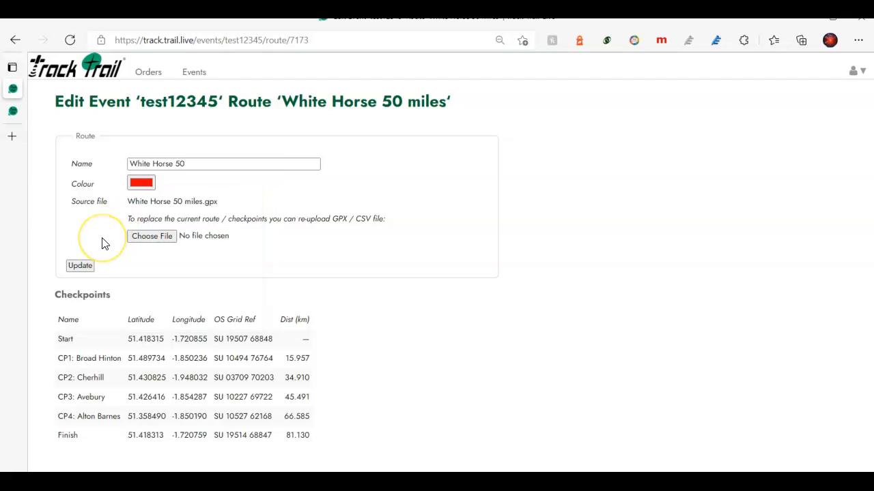
pyautogui.click(80, 265)
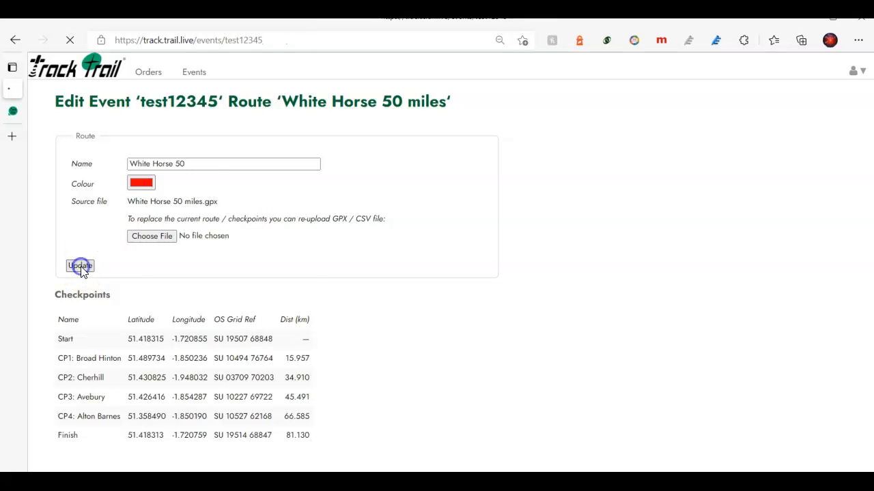
pyautogui.scroll(-2, 224, 347)
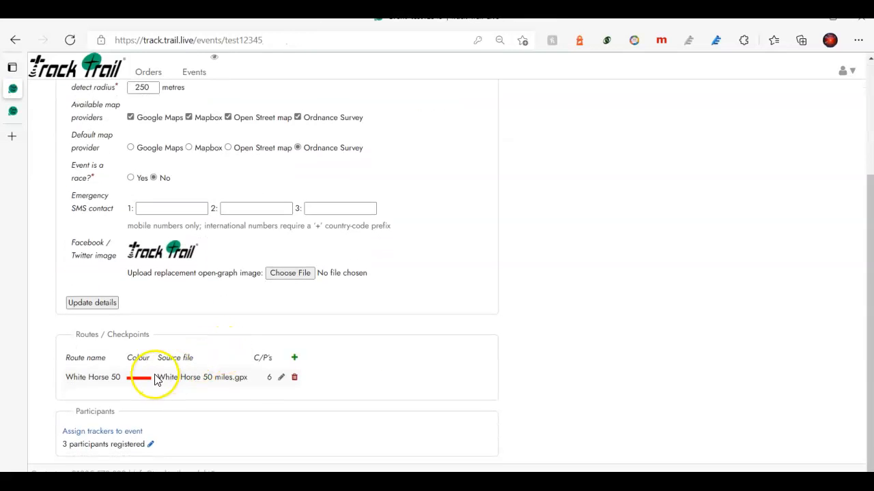
# Reopen the White Horse 50 edit page listing Start, CP1–CP4 and Finish, then switch to OS Maps.
pyautogui.click(281, 378)
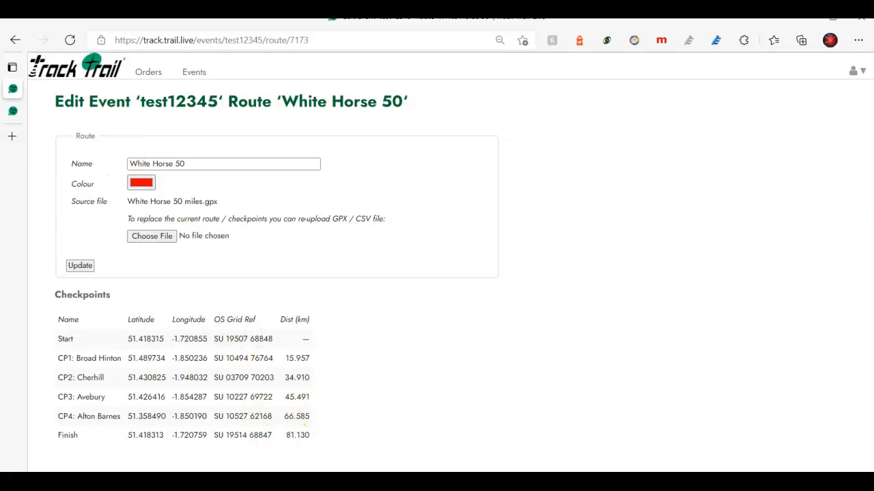
pyautogui.click(321, 482)
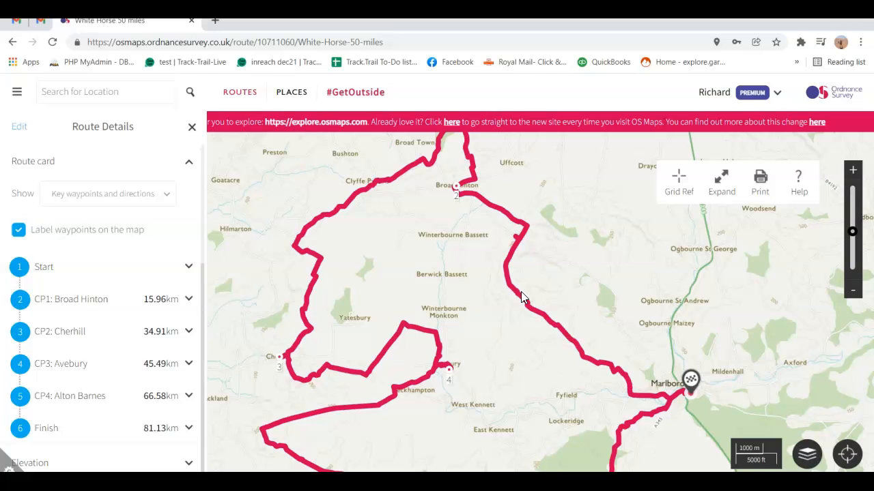
# Pan the OS Maps route to Broad Town and Cotmarsh, then switch back to Track.Trail.
pyautogui.moveTo(516, 321); pyautogui.dragTo(487, 270)
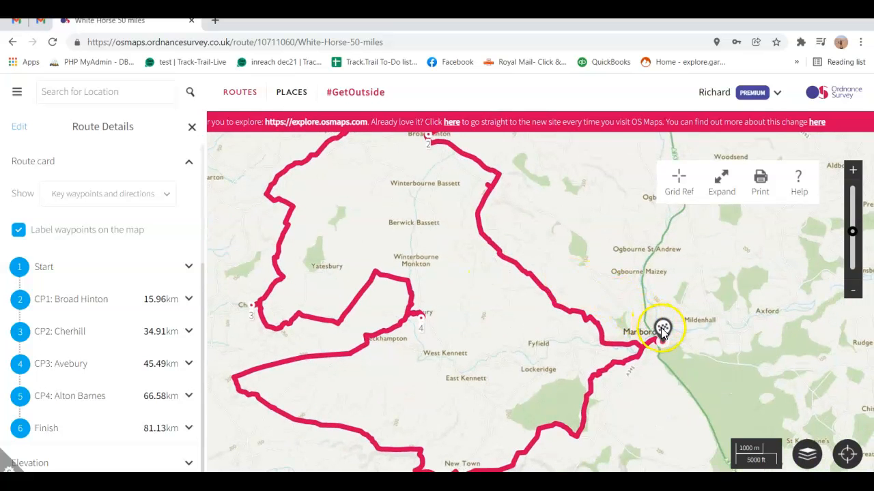
pyautogui.moveTo(583, 260); pyautogui.dragTo(642, 359)
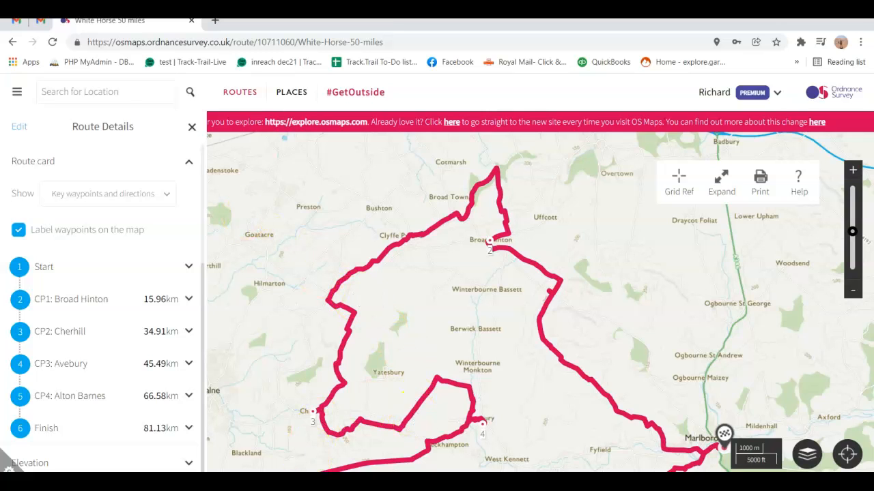
pyautogui.hotkey('alt', 'Tab')
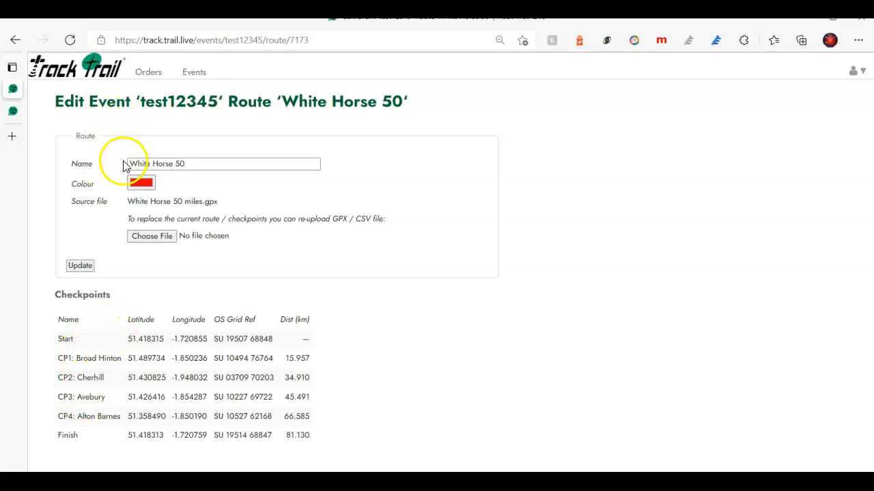
# Reload the test12345 event map so the red White Horse 50 route appears.
pyautogui.click(17, 42)
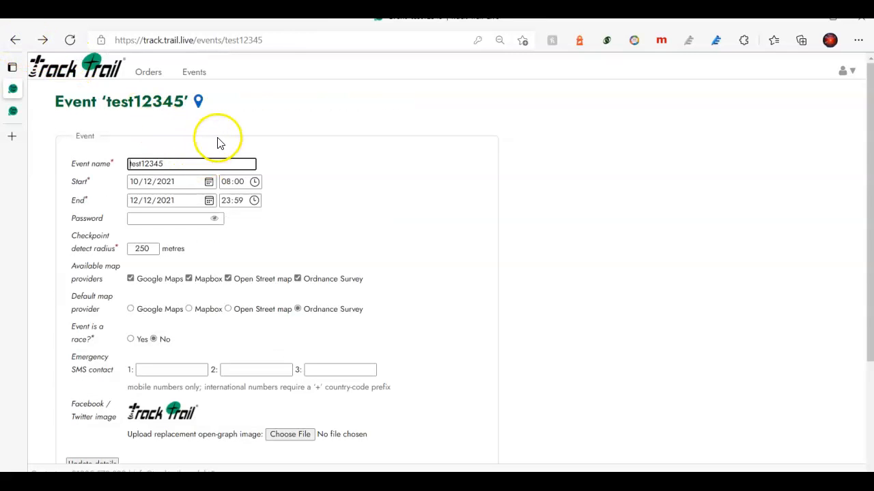
pyautogui.scroll(-2, 203, 325)
pyautogui.scroll(2, 202, 325)
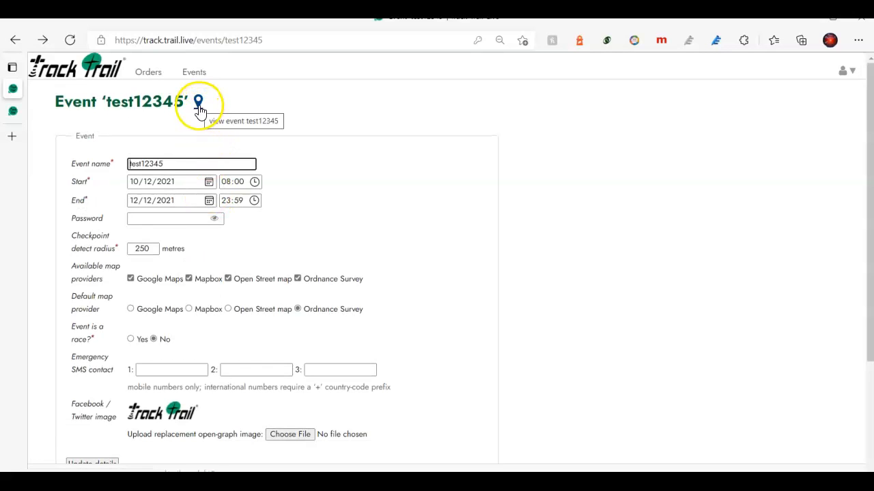
pyautogui.click(20, 113)
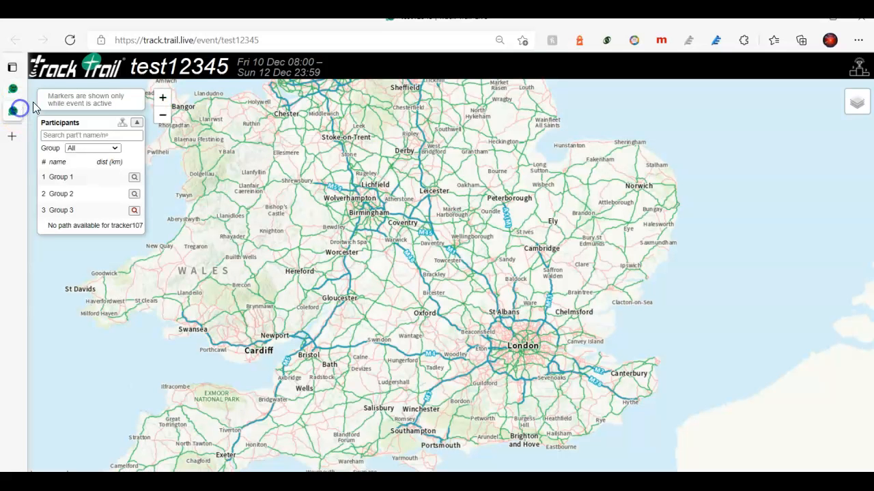
pyautogui.click(233, 39)
pyautogui.press('Return')
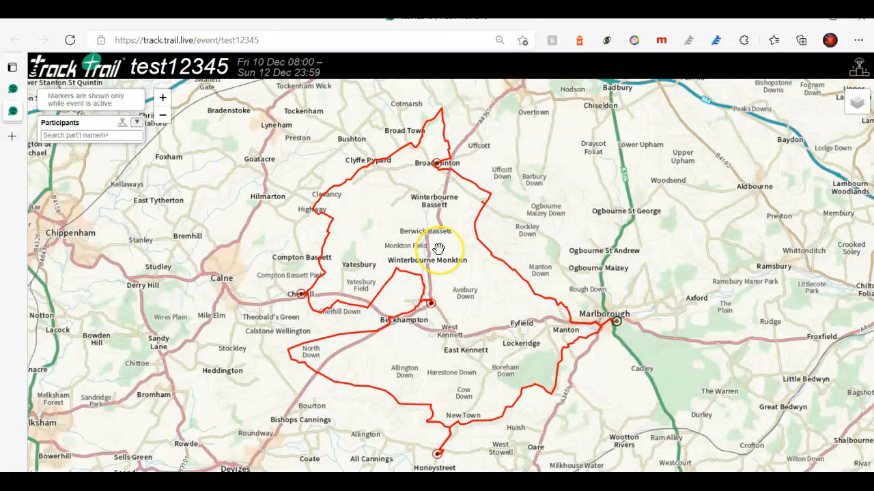
pyautogui.click(541, 290)
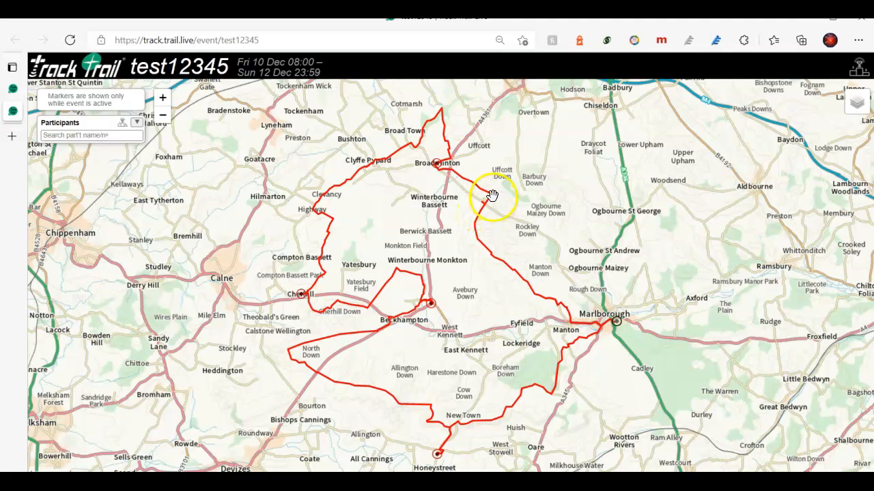
# Read the CP1 Broad Hinton and CP2 checkpoint details, then expand the participant list to Groups 1–3.
pyautogui.click(430, 159)
pyautogui.moveTo(434, 166)
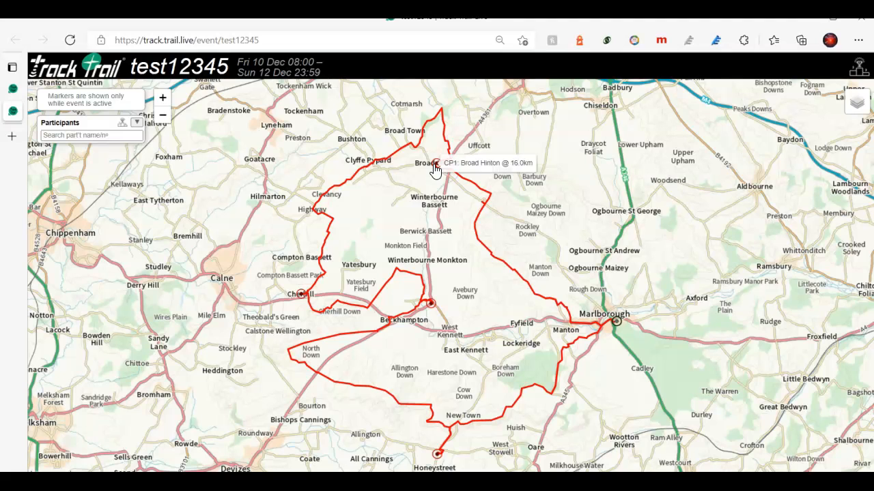
pyautogui.moveTo(299, 302)
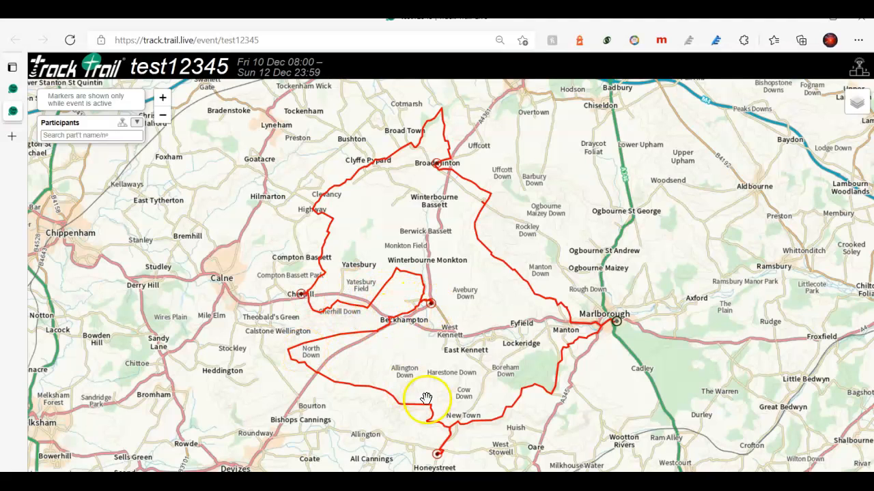
pyautogui.click(577, 231)
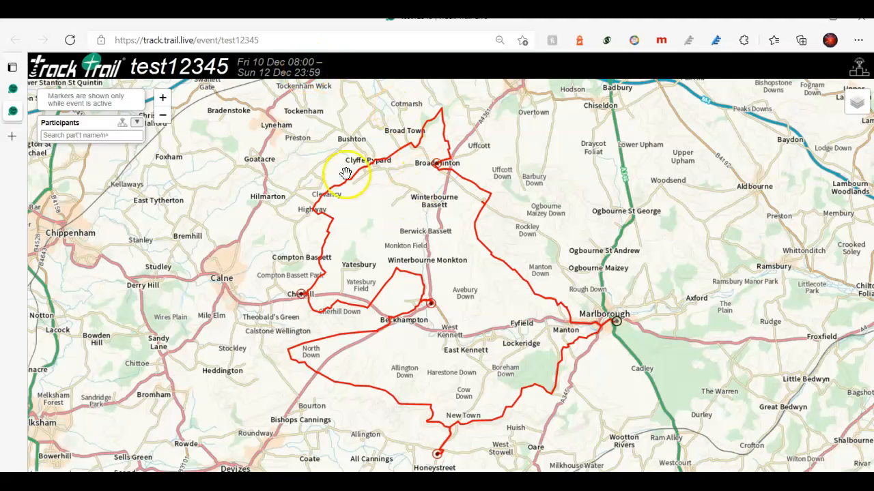
pyautogui.click(137, 123)
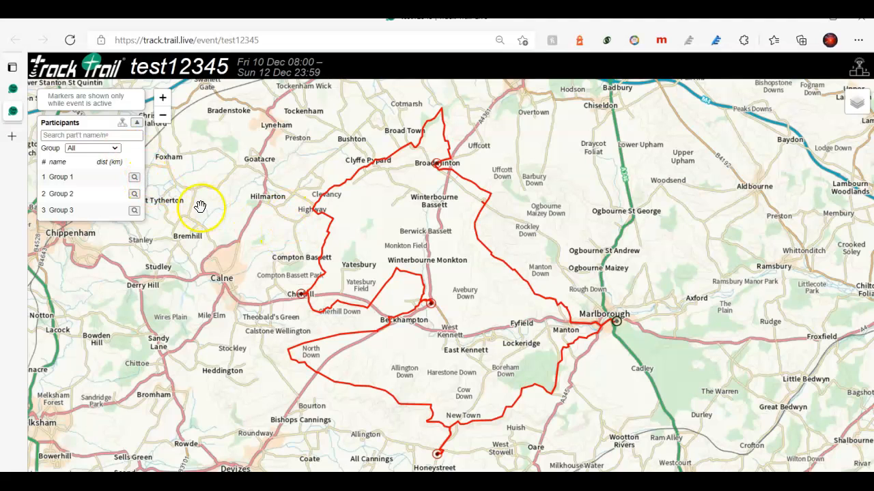
# Locate Group 1's path, which shows none for tracker105, then bring up the base-map list.
pyautogui.click(135, 178)
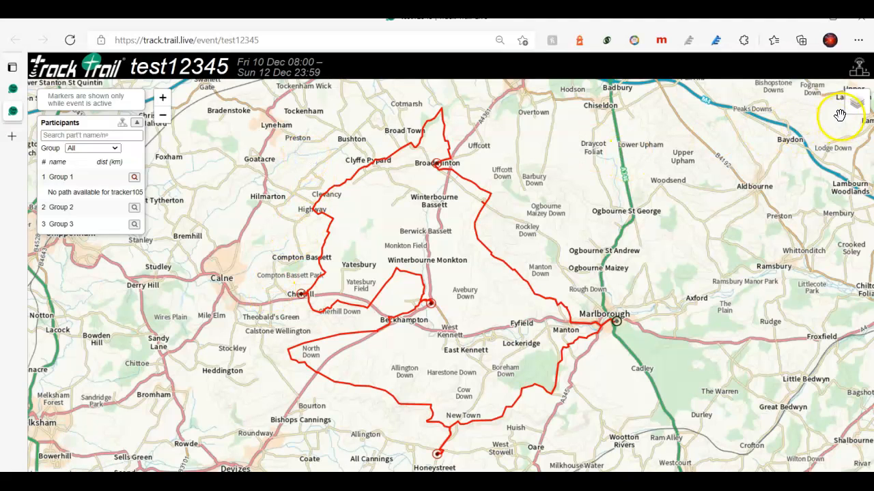
pyautogui.moveTo(851, 116)
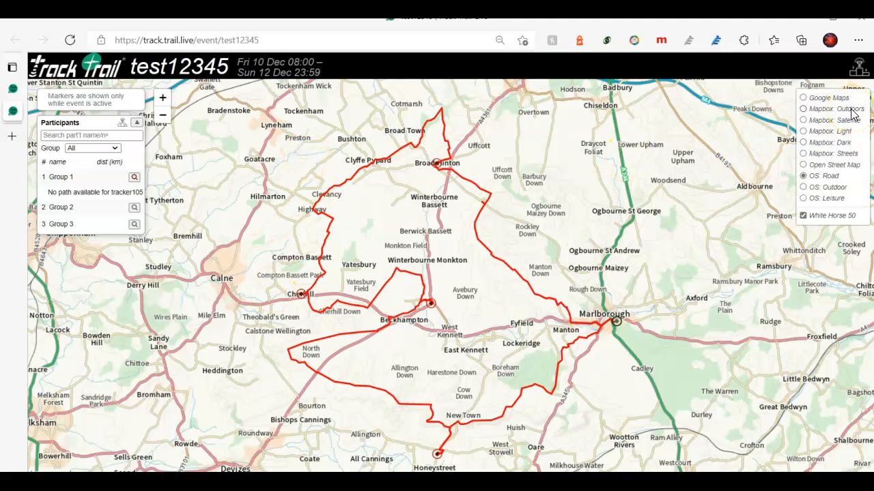
# Try the route on the Google Maps, Satellite, Mapbox Outdoors and OS Leisure base maps.
pyautogui.click(803, 98)
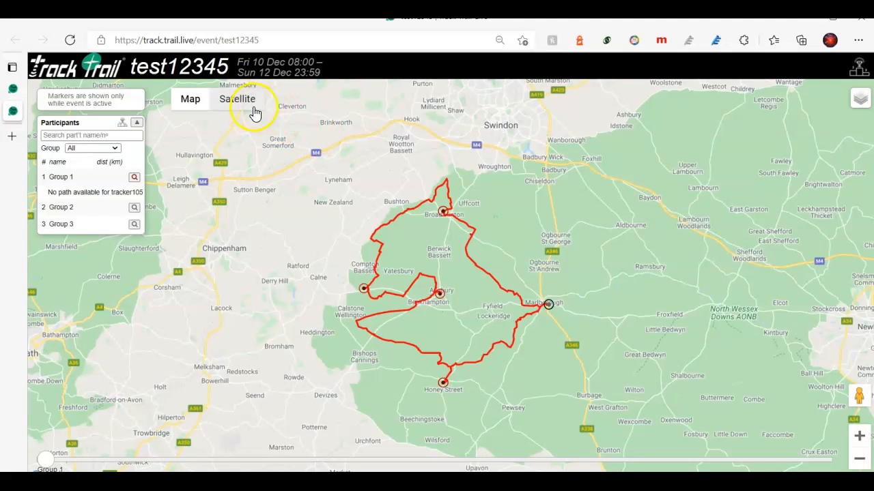
pyautogui.click(240, 106)
pyautogui.moveTo(862, 101)
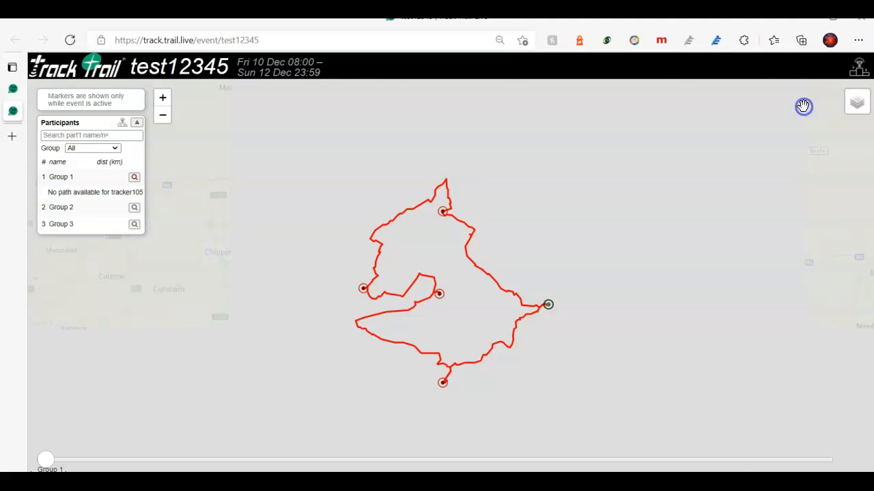
pyautogui.click(805, 107)
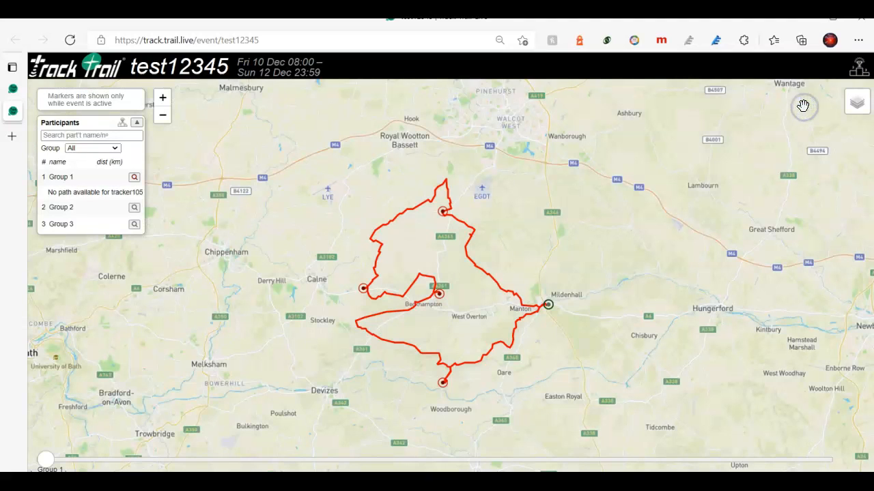
pyautogui.moveTo(857, 102)
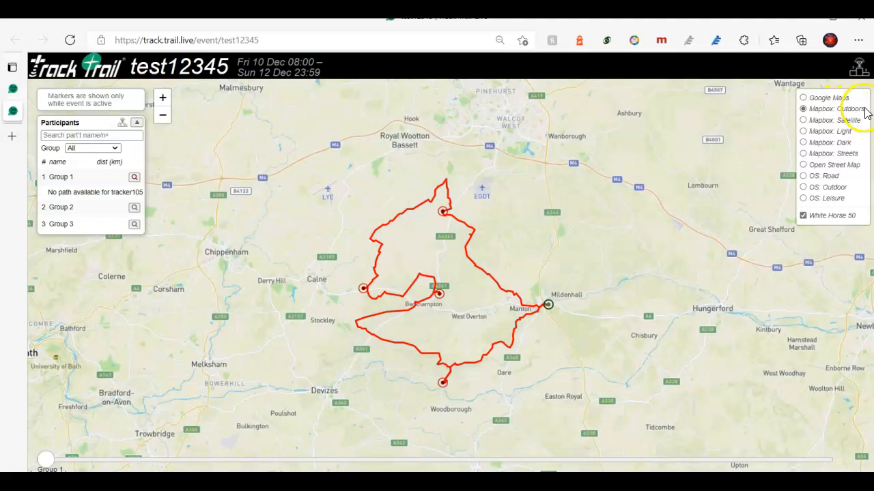
pyautogui.click(804, 199)
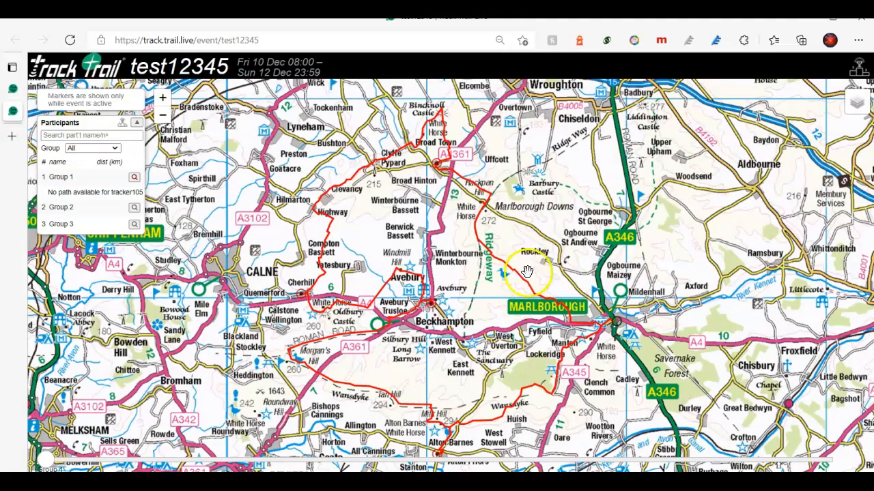
# Zoom into the route, pan north, zoom out around Swindon, and return to Mapbox Outdoors.
pyautogui.scroll(2, 524, 271)
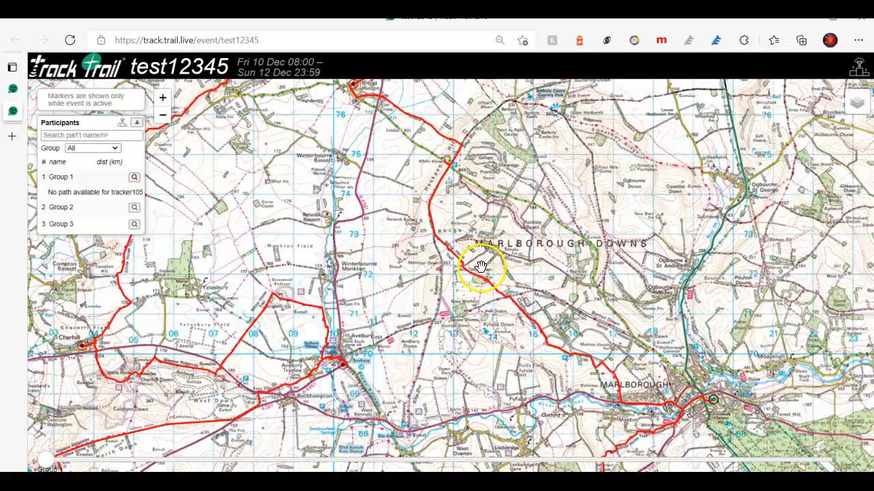
pyautogui.scroll(1, 481, 267)
pyautogui.scroll(1, 481, 266)
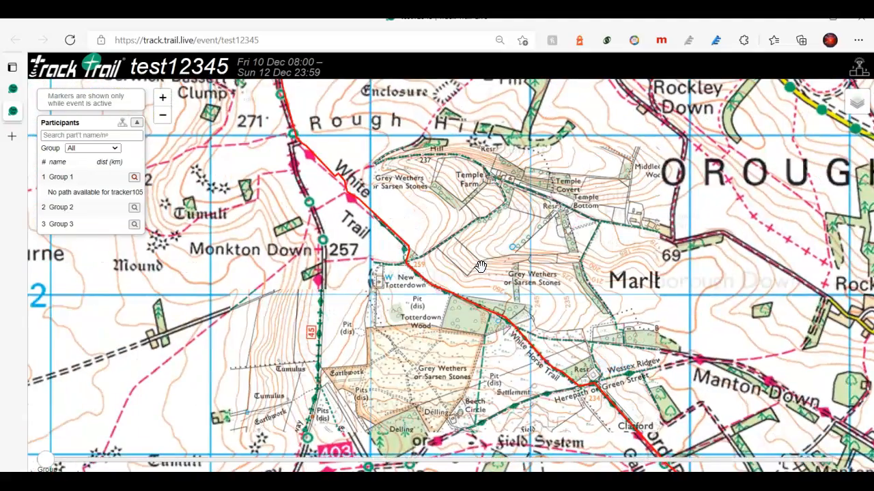
pyautogui.moveTo(380, 219); pyautogui.dragTo(446, 382)
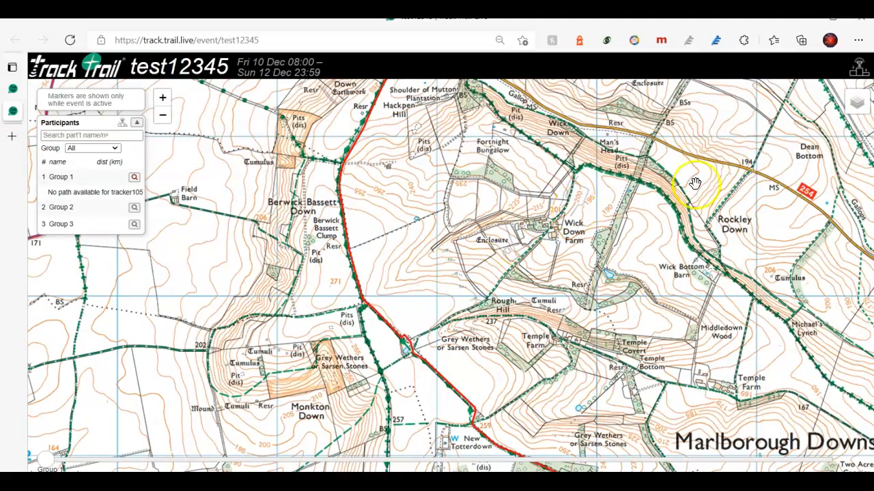
pyautogui.click(163, 117)
pyautogui.click(163, 117)
pyautogui.click(163, 117)
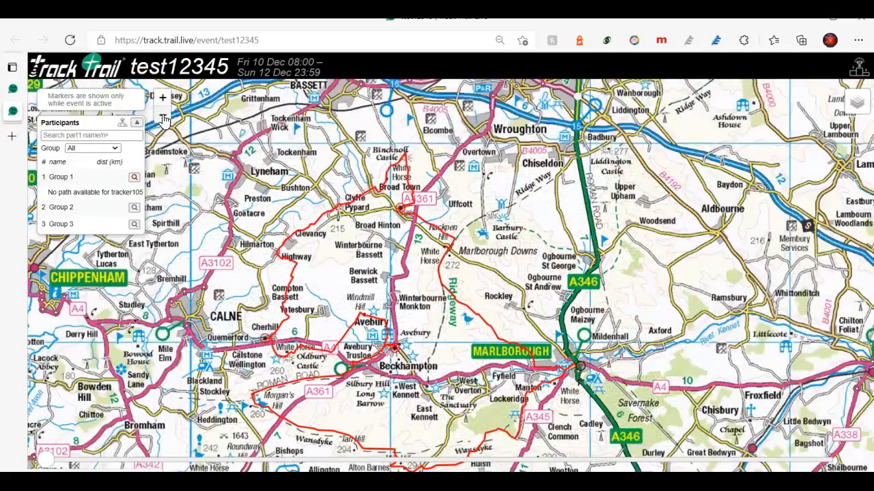
pyautogui.click(163, 117)
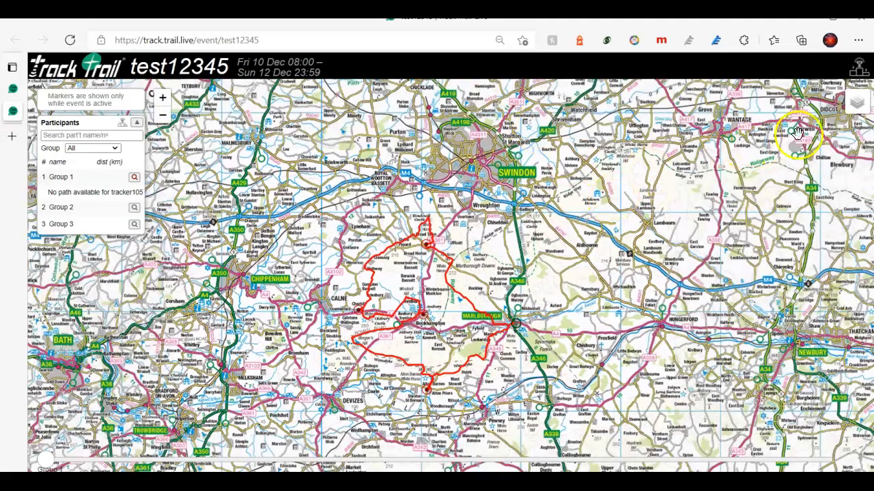
pyautogui.moveTo(846, 102)
pyautogui.click(804, 110)
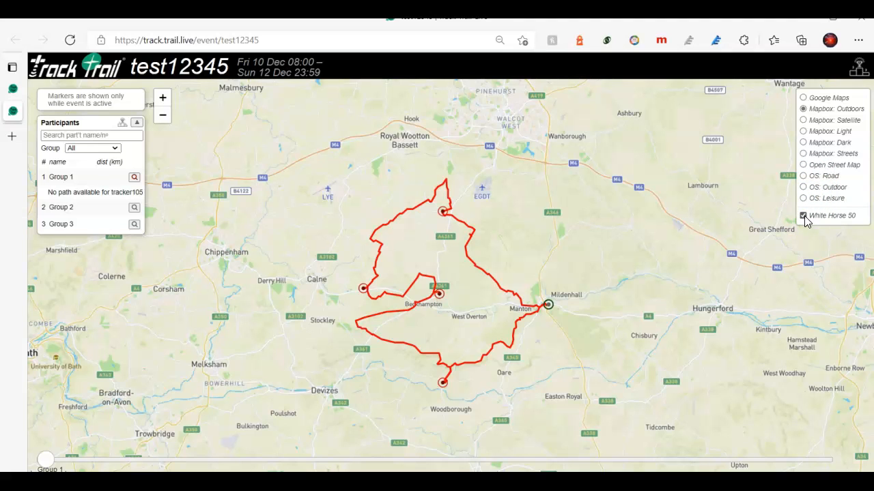
pyautogui.click(803, 216)
pyautogui.click(803, 216)
pyautogui.click(803, 216)
pyautogui.click(803, 215)
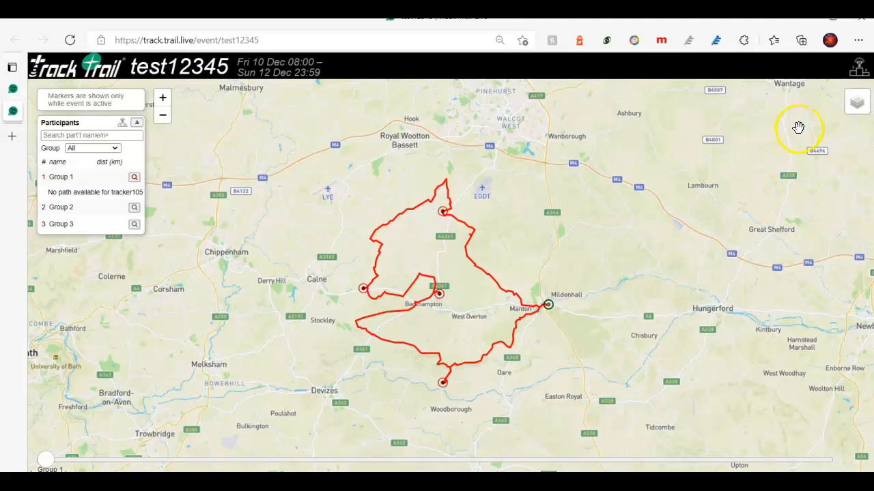
# View the test12345 leaderboard, return to the White Horse 50 map, and expand then collapse the participant list.
pyautogui.click(858, 72)
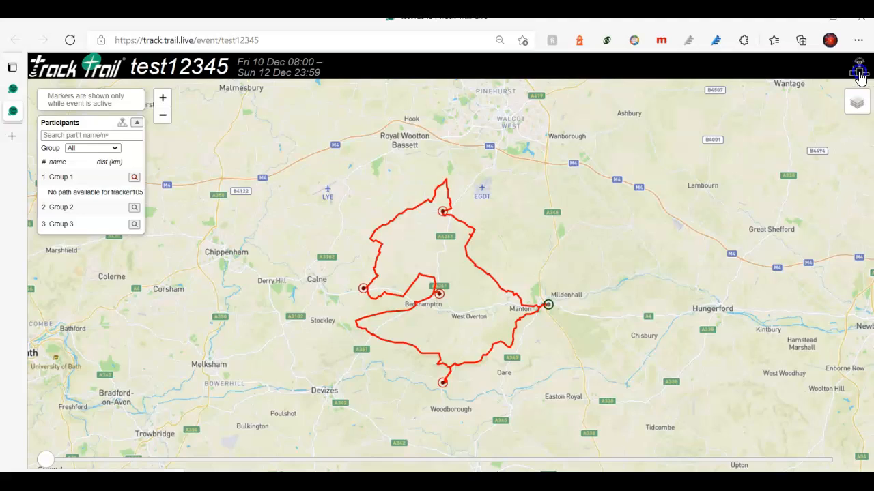
pyautogui.click(365, 164)
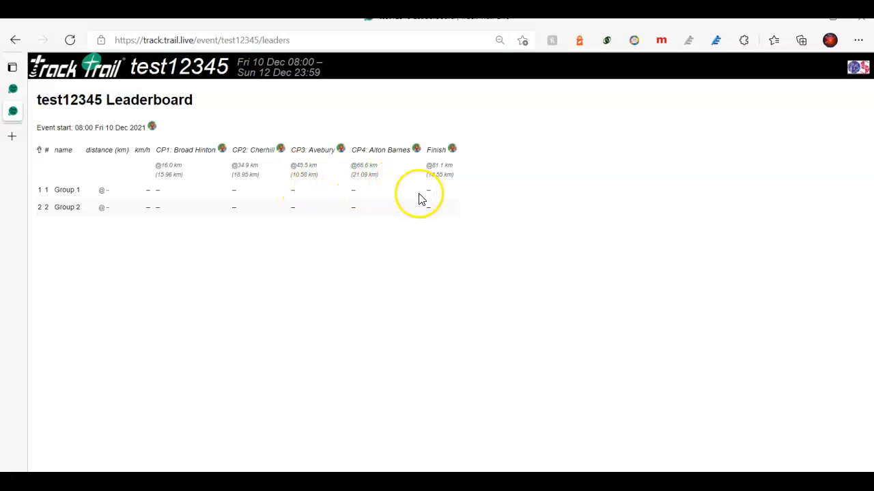
pyautogui.click(862, 69)
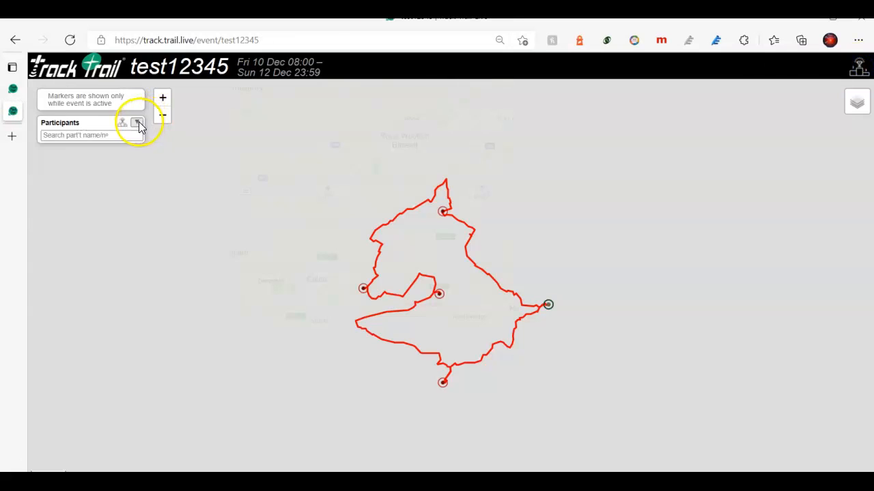
pyautogui.click(137, 123)
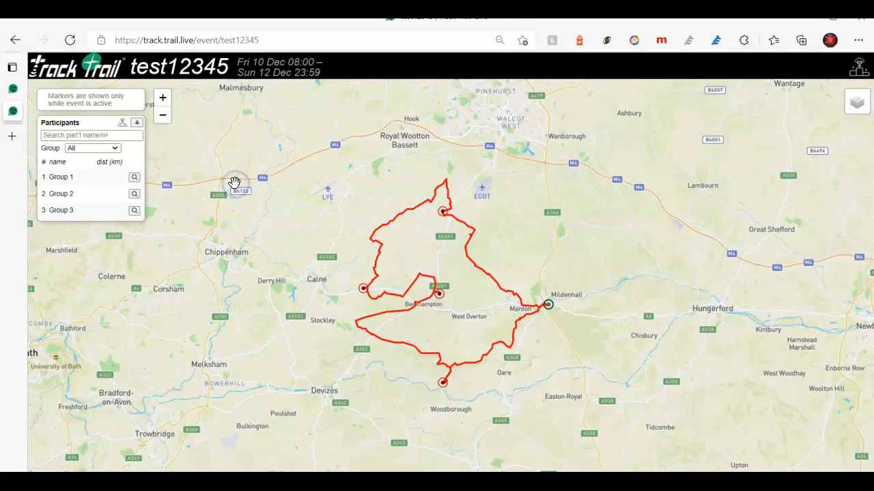
pyautogui.click(139, 125)
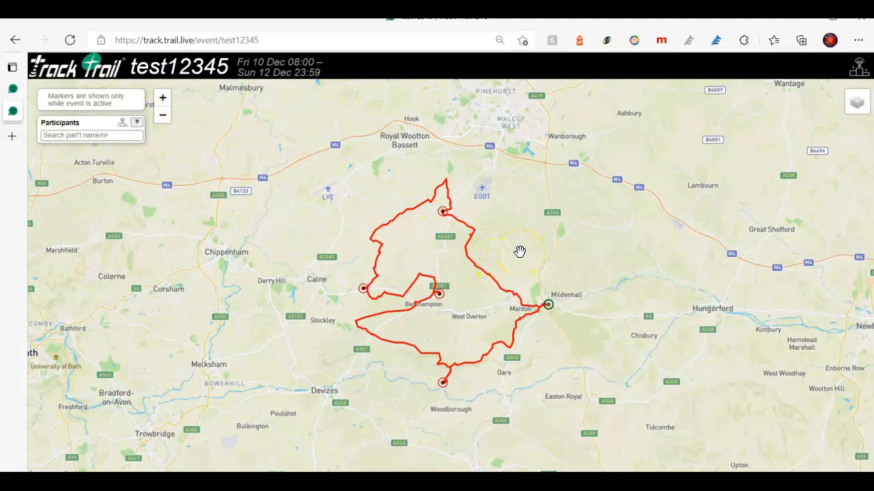
pyautogui.moveTo(519, 251); pyautogui.dragTo(512, 248)
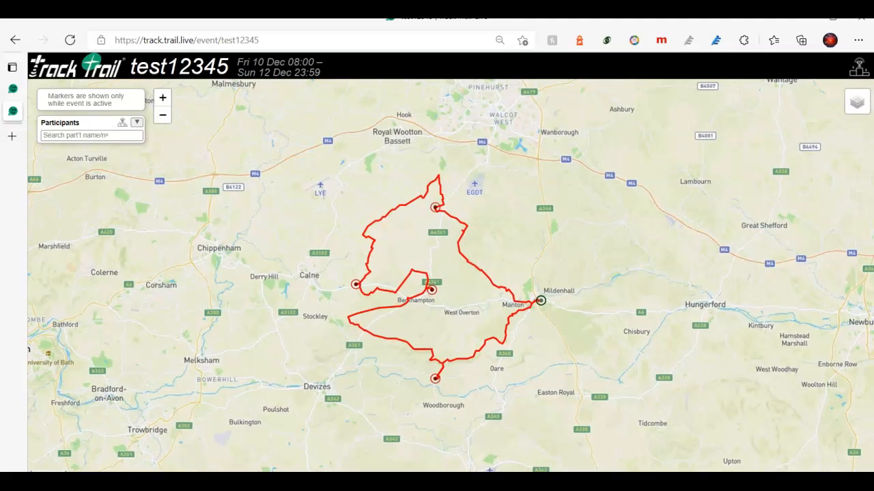
# Go from the event settings tab to the Orders page with the three forthcoming orders.
pyautogui.click(11, 89)
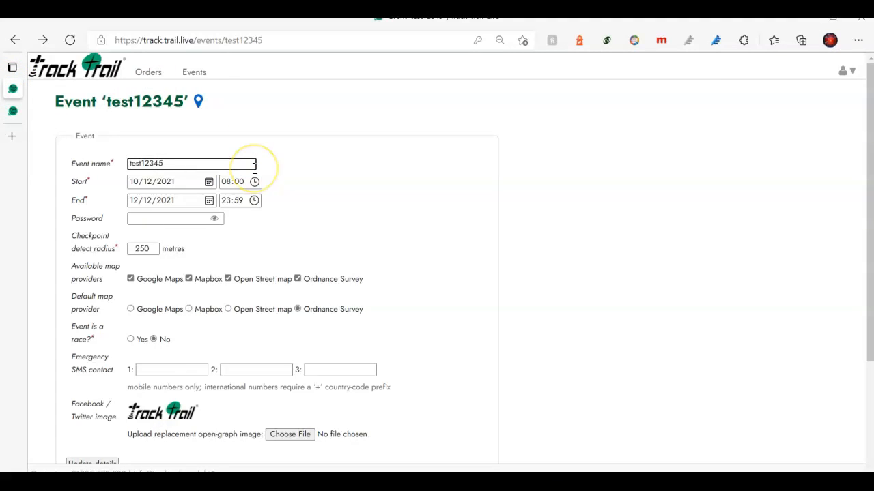
pyautogui.click(149, 74)
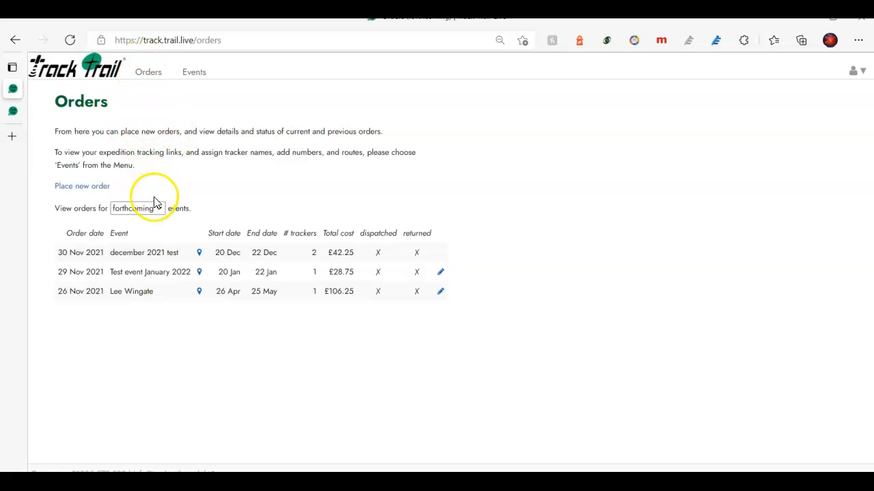
# Open the Events page listing every event from Yorkshire Reservoir Dogs down to test12345.
pyautogui.click(196, 75)
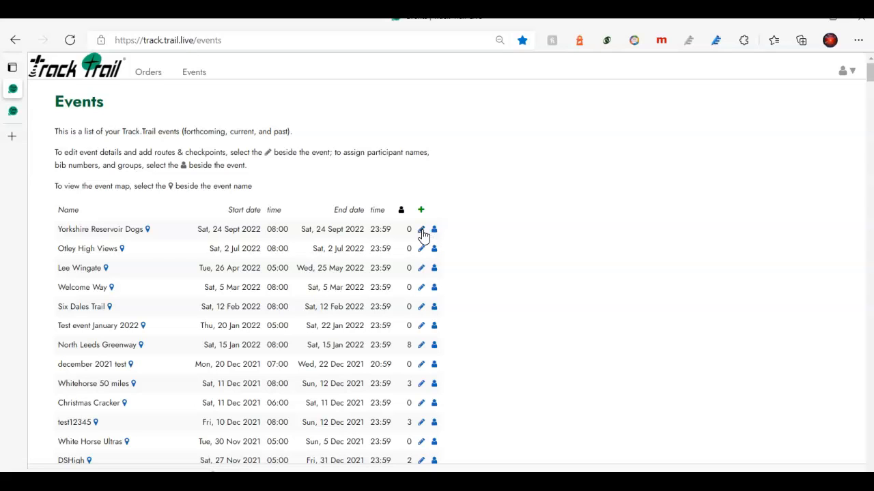
pyautogui.click(485, 263)
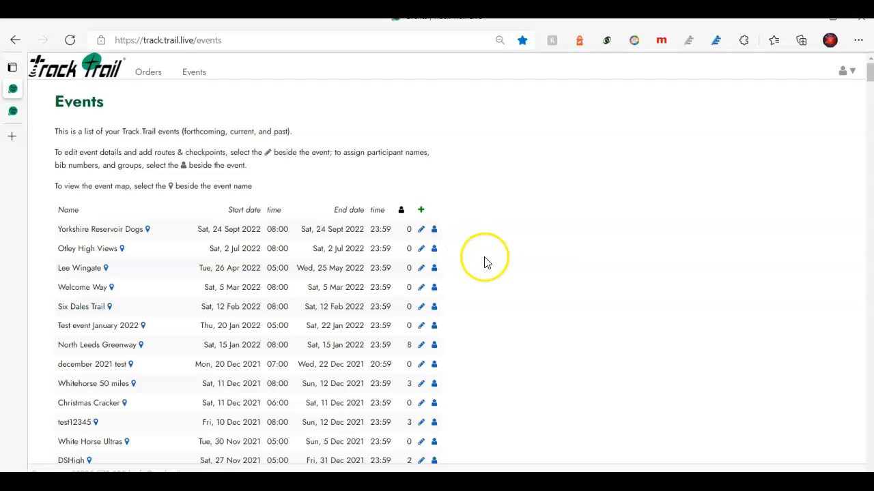